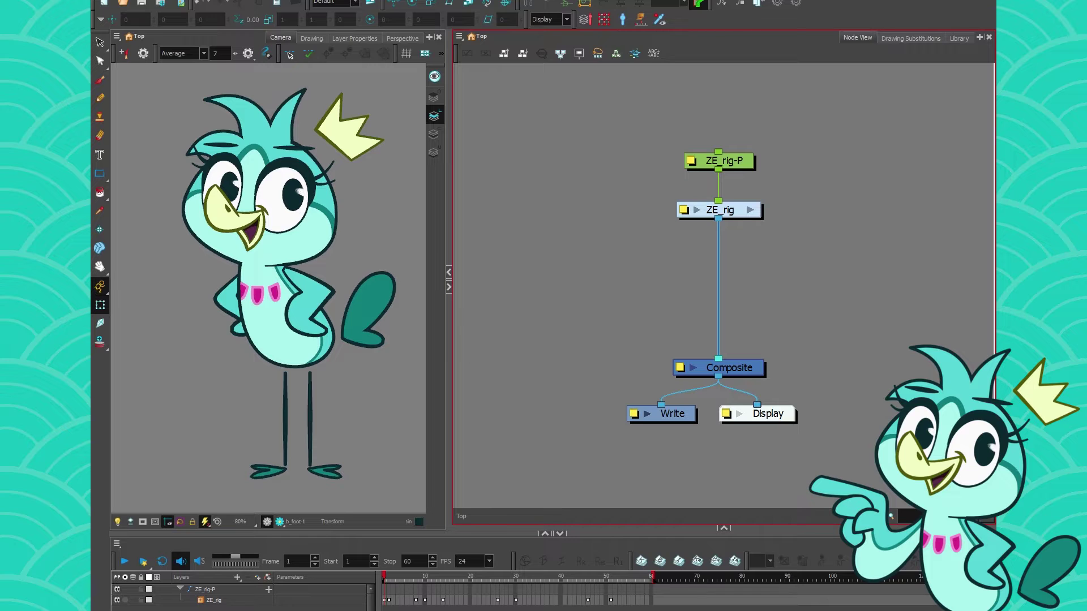
# Step: Look through the node layout inside the ZE_rig group, examining the hair section and the groups around it
pyautogui.click(749, 210)
pyautogui.scroll(5, 730, 256)
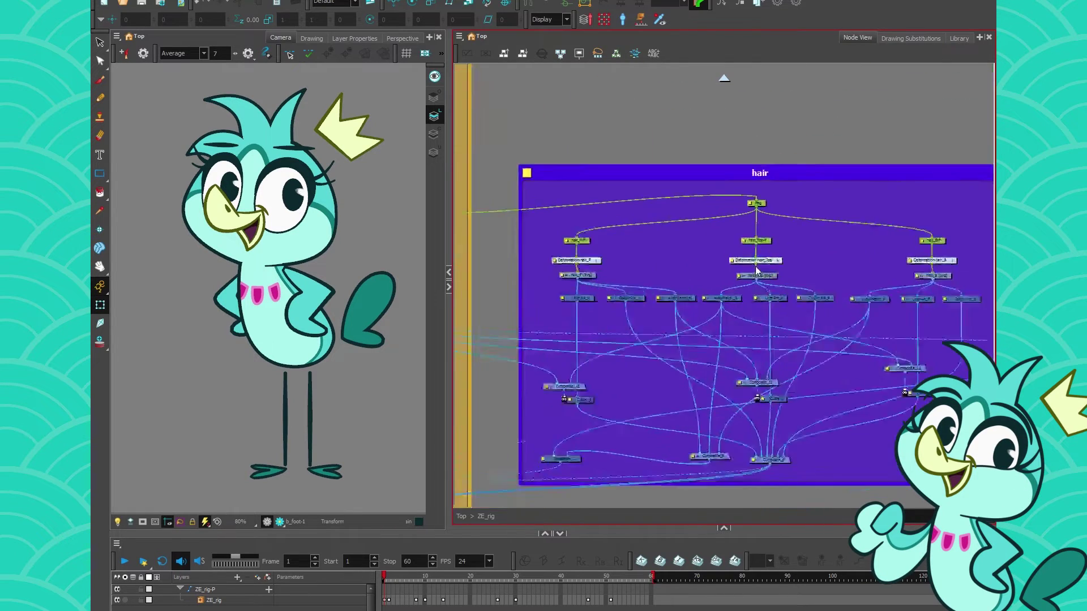
pyautogui.scroll(3, 757, 270)
pyautogui.moveTo(521, 389); pyautogui.dragTo(748, 389)
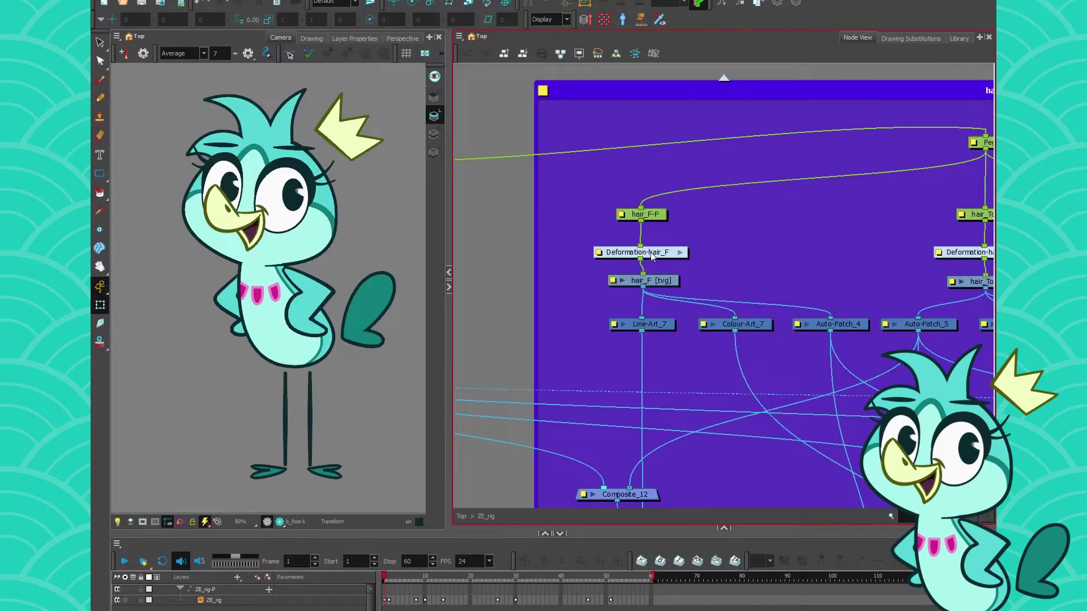
pyautogui.scroll(-6, 505, 307)
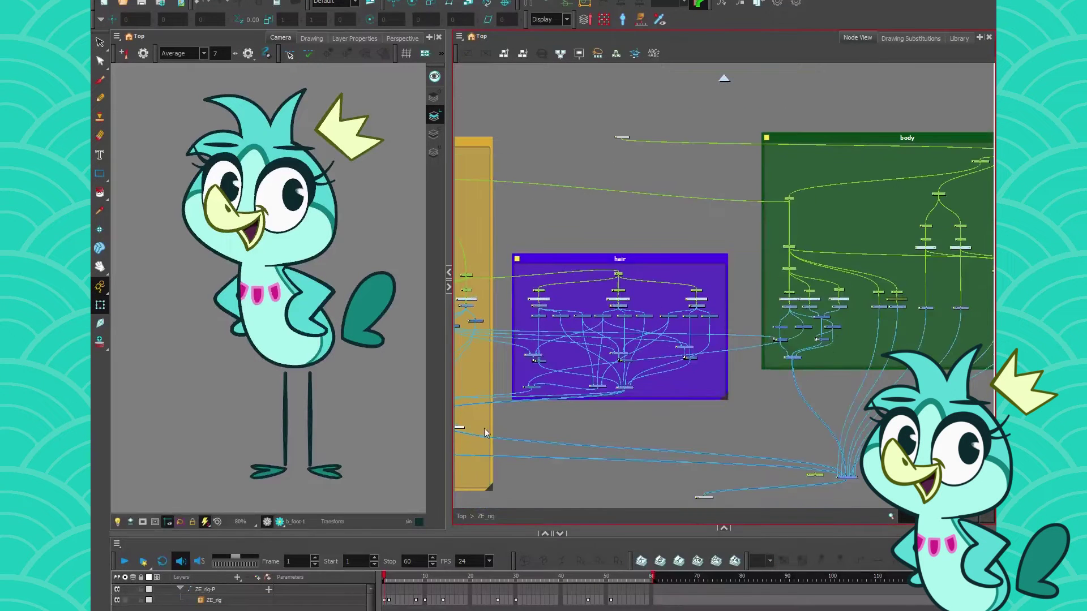
pyautogui.moveTo(493, 438); pyautogui.dragTo(694, 431)
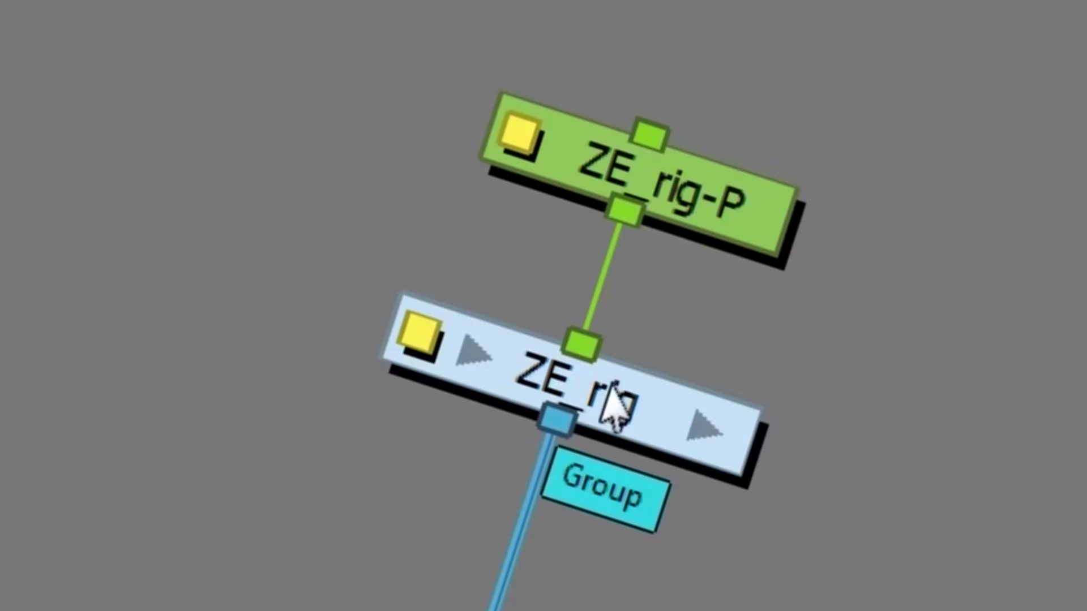
# Step: Using the ZE_rig-P peg, move the whole character to the right side of the camera frame and scale it down to about 0.31
pyautogui.moveTo(723, 246); pyautogui.dragTo(734, 253)
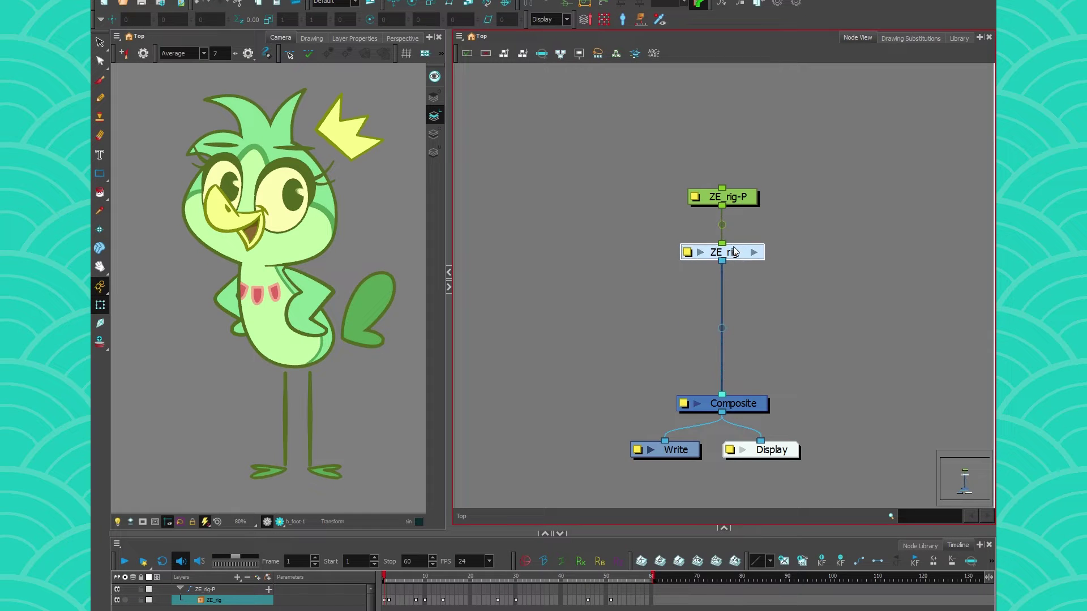
pyautogui.moveTo(742, 196); pyautogui.dragTo(743, 207)
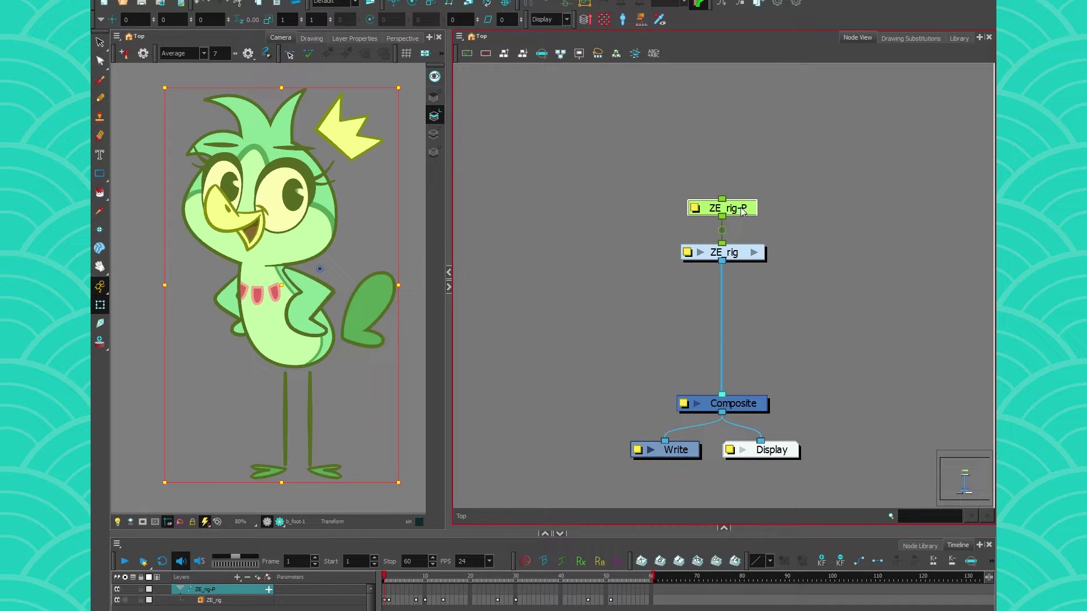
pyautogui.scroll(-3, 341, 209)
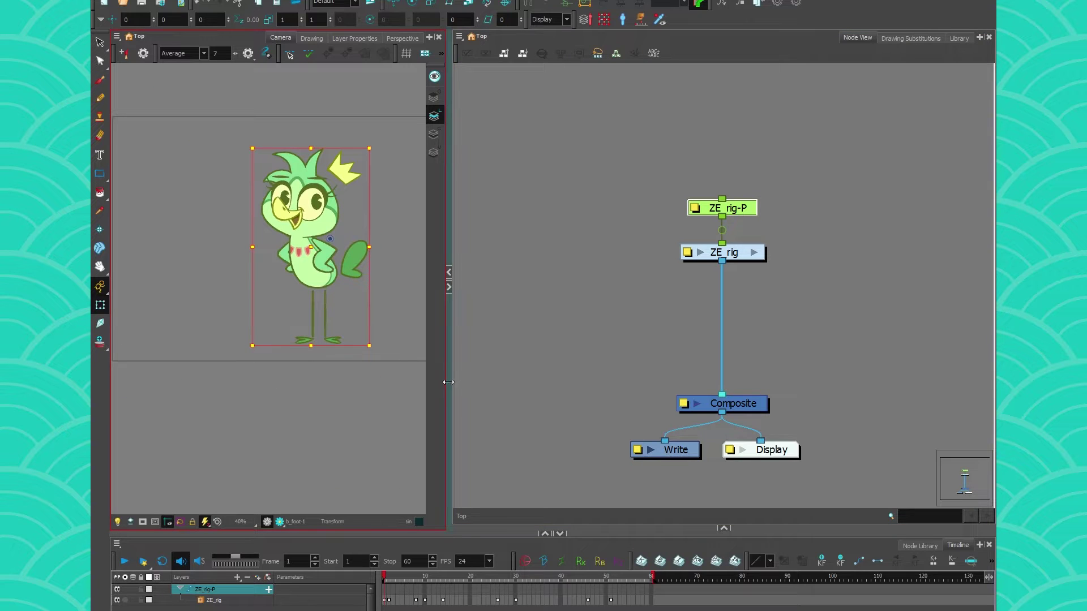
pyautogui.moveTo(448, 382); pyautogui.dragTo(682, 385)
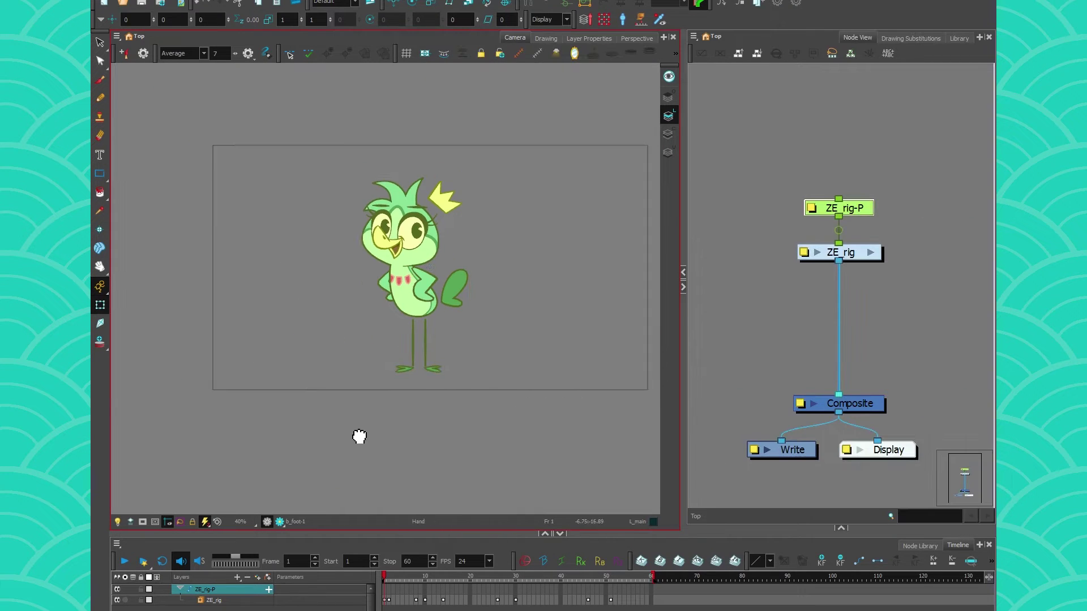
pyautogui.moveTo(436, 252); pyautogui.dragTo(541, 284)
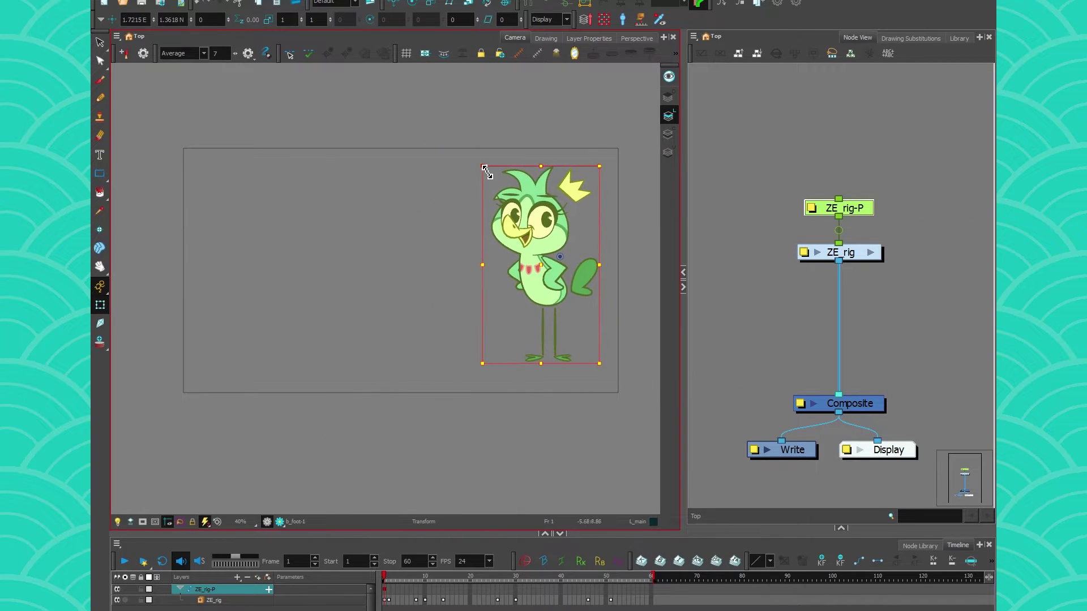
pyautogui.moveTo(482, 166); pyautogui.dragTo(581, 329)
pyautogui.click(541, 389)
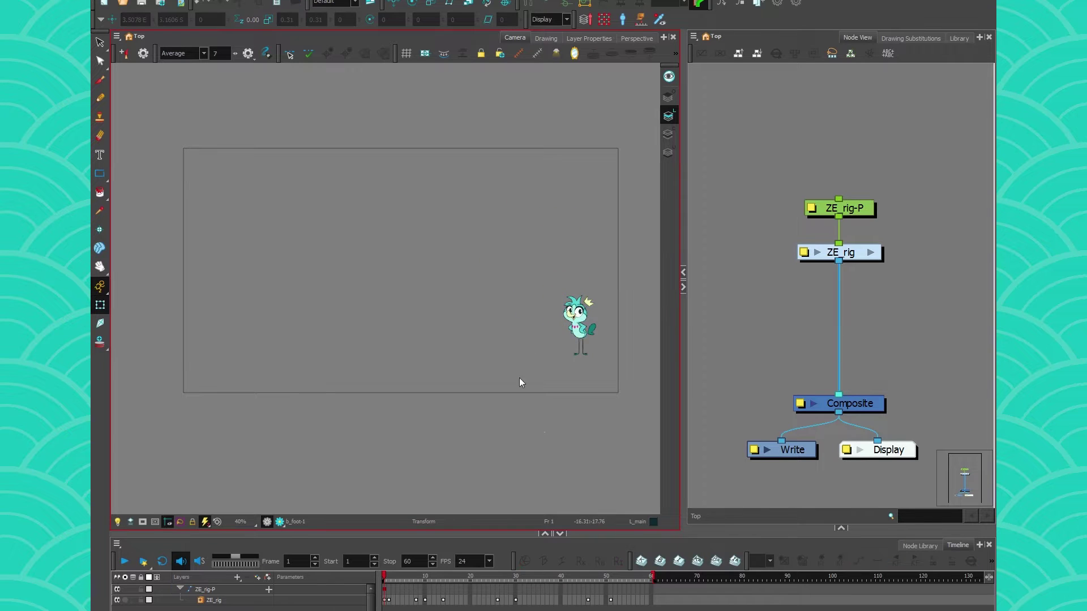
# Step: Move the ZE_rig-P peg's pivot down to the character's feet and reposition the small character slightly in the camera frame
pyautogui.click(862, 214)
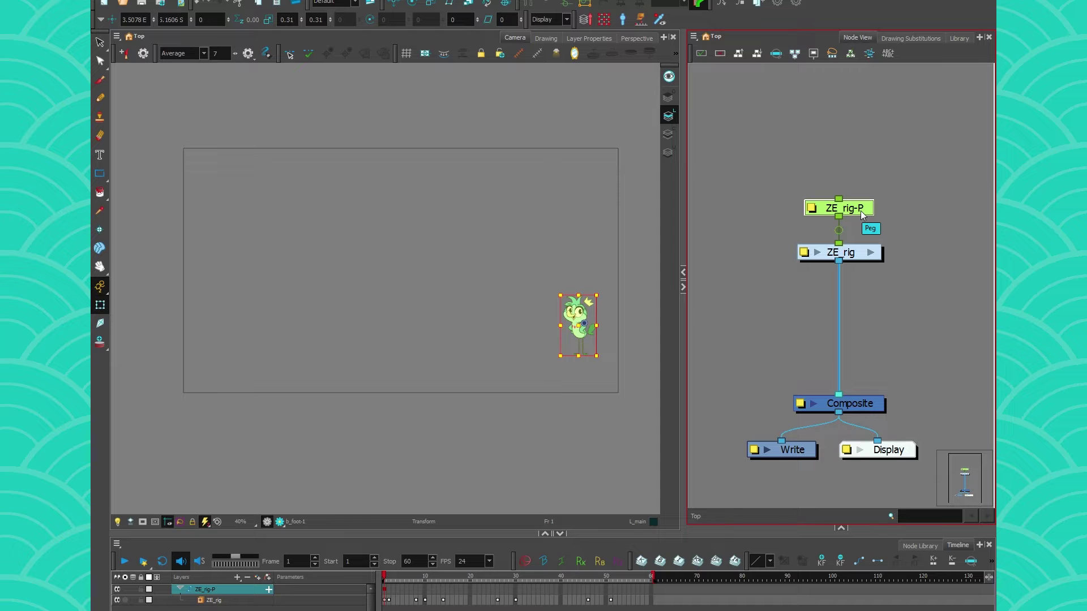
pyautogui.click(412, 3)
pyautogui.moveTo(584, 324); pyautogui.dragTo(581, 346)
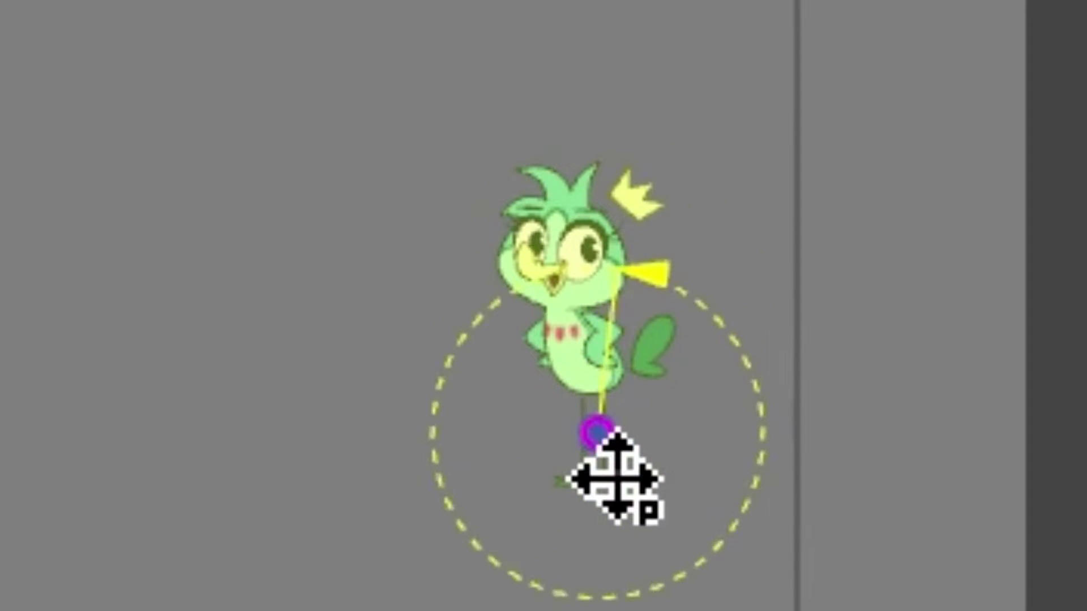
pyautogui.moveTo(616, 478); pyautogui.dragTo(609, 510)
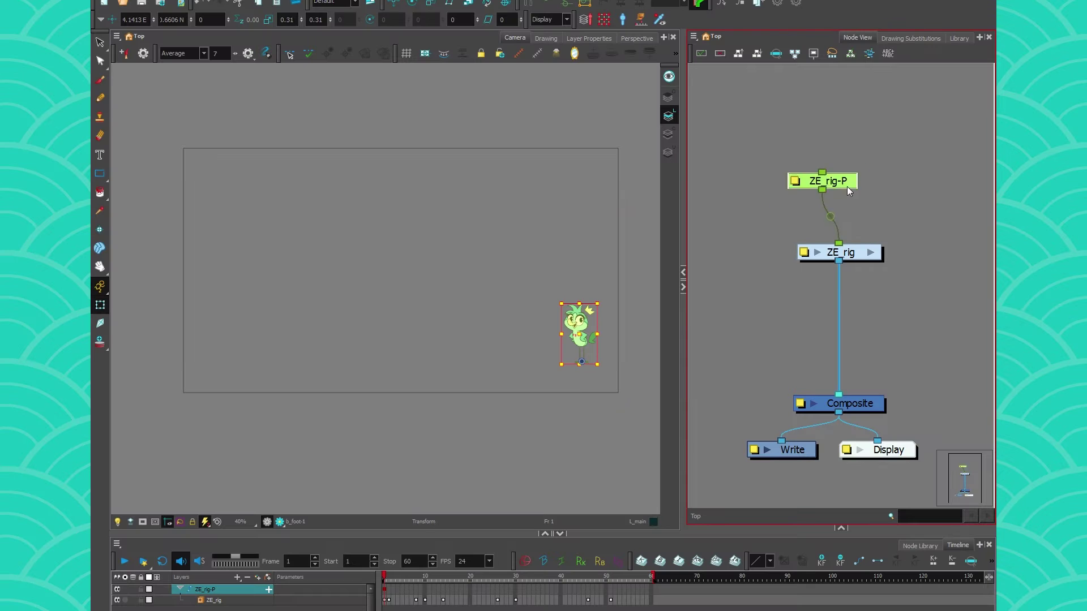
pyautogui.moveTo(839, 180)
pyautogui.mouseDown()
pyautogui.moveTo(865, 192)
pyautogui.moveTo(855, 186)
pyautogui.mouseUp()
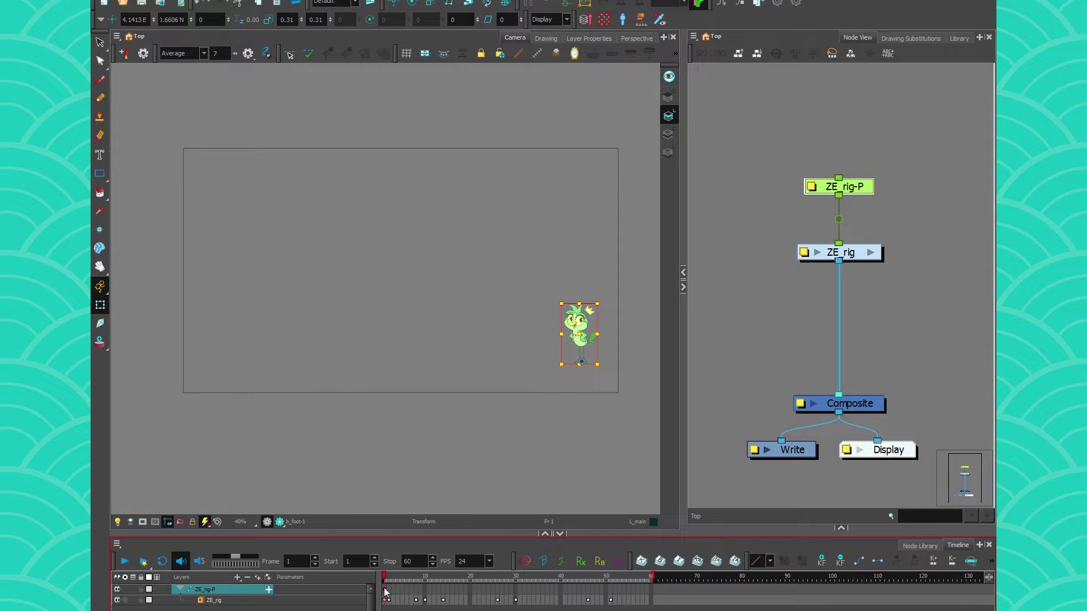
pyautogui.moveTo(582, 345)
pyautogui.mouseDown()
pyautogui.moveTo(423, 232)
pyautogui.moveTo(575, 341)
pyautogui.mouseUp()
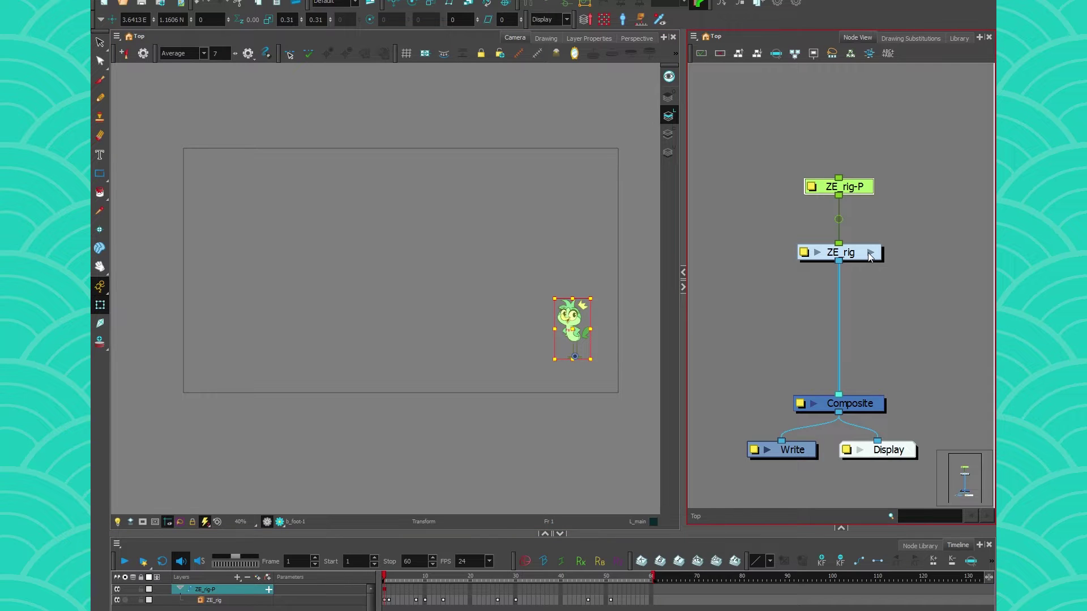
# Step: Reveal the Master_Peg layer inside ZE_rig and move the character across toward the middle of the camera frame
pyautogui.click(200, 600)
pyautogui.click(235, 610)
pyautogui.moveTo(575, 334); pyautogui.dragTo(375, 329)
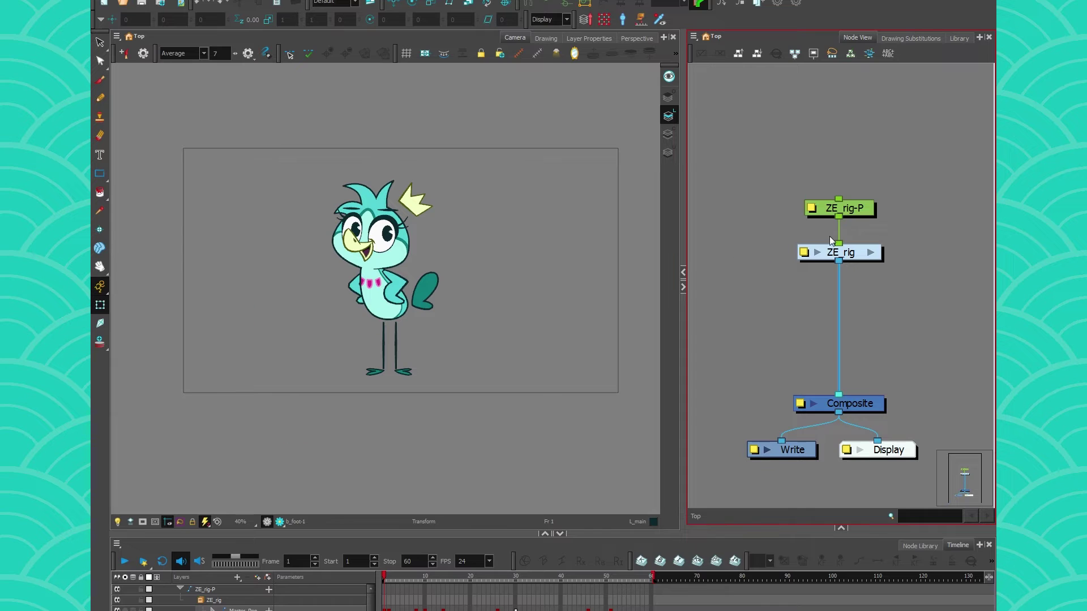
# Step: Set the ZE_rig-P peg's position mode to Separate in its layer properties
pyautogui.doubleClick(815, 210)
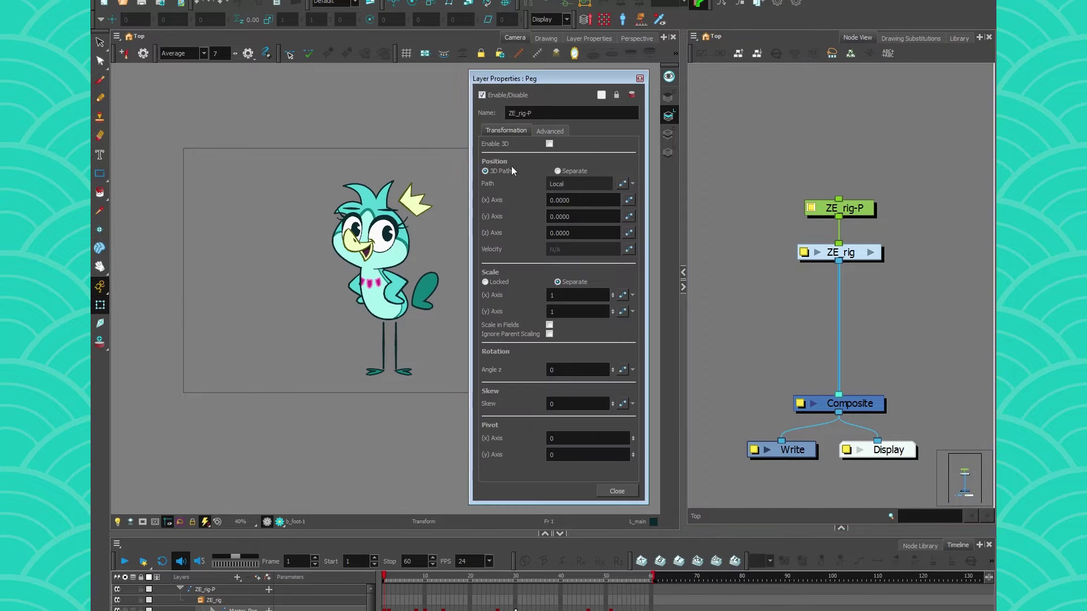
pyautogui.click(558, 172)
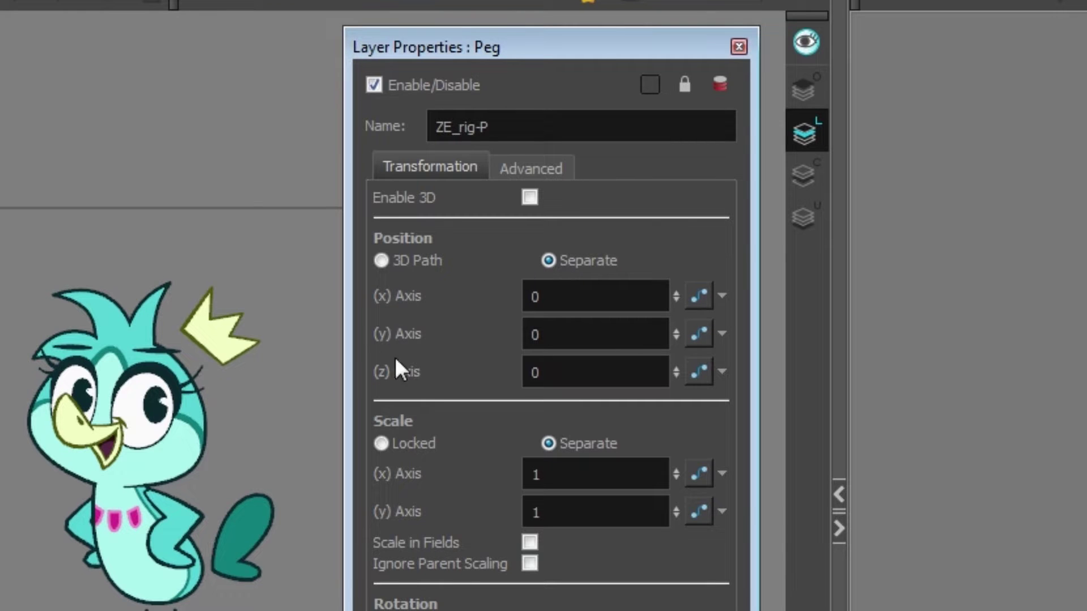
pyautogui.click(380, 261)
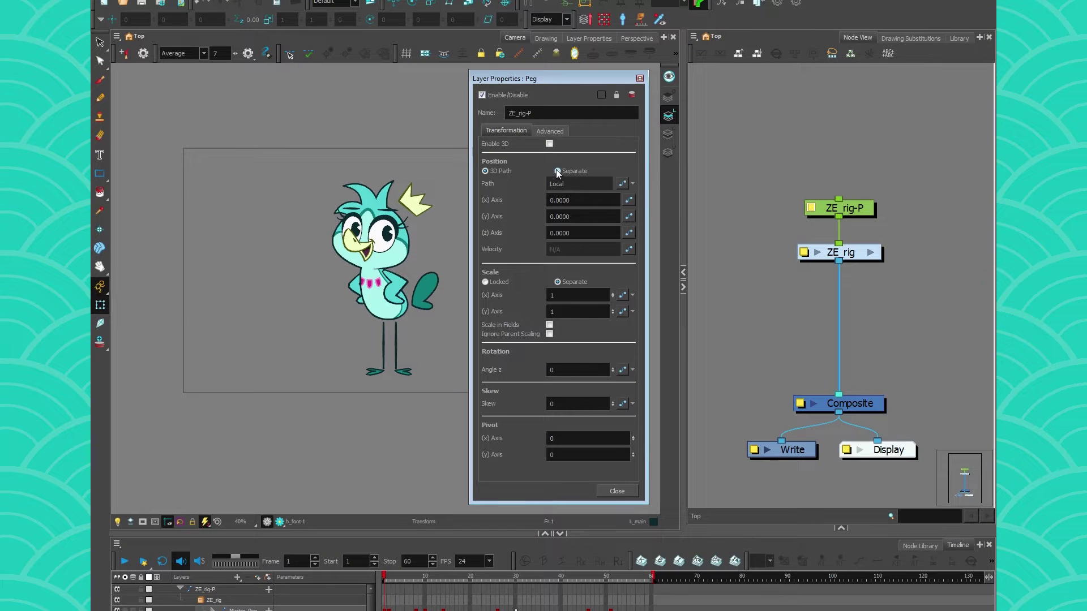
pyautogui.click(557, 171)
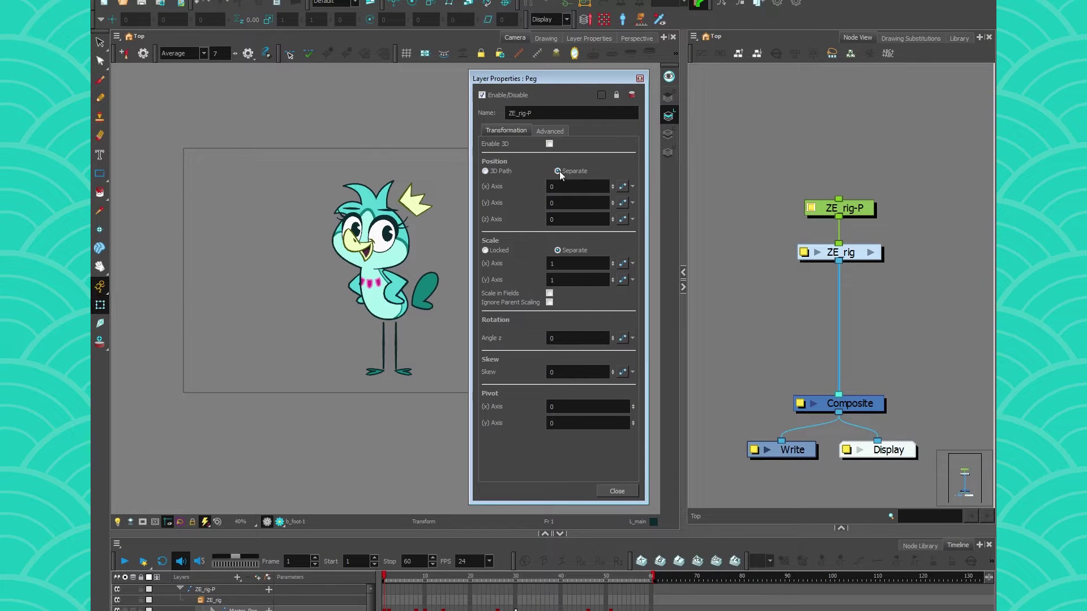
pyautogui.click(639, 78)
# Step: Select the character's front arm and try moving it in the camera view
pyautogui.click(394, 277)
pyautogui.moveTo(394, 278); pyautogui.dragTo(390, 291)
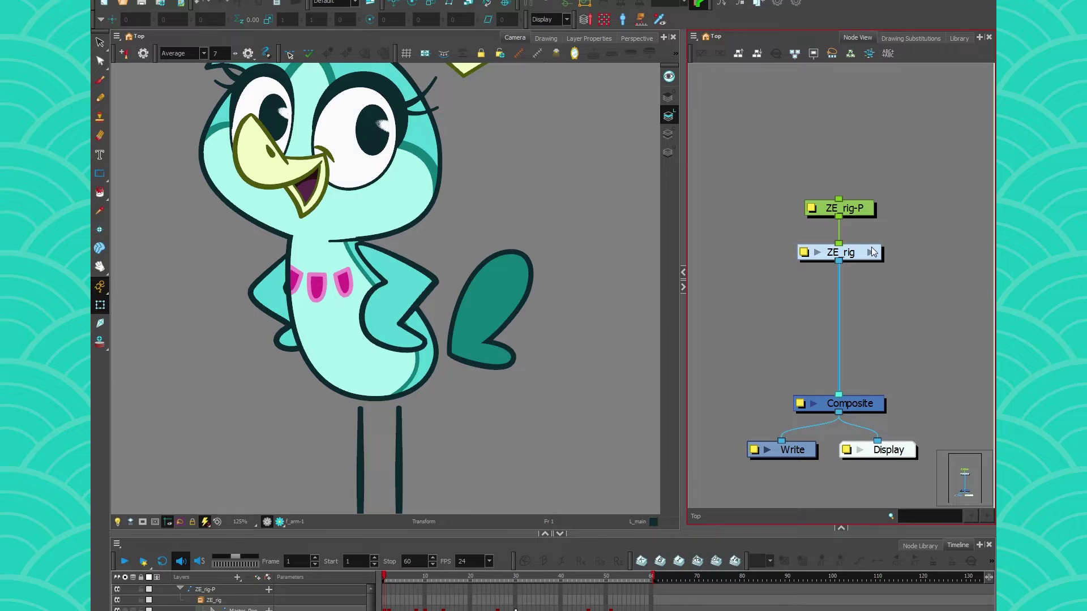
pyautogui.click(386, 319)
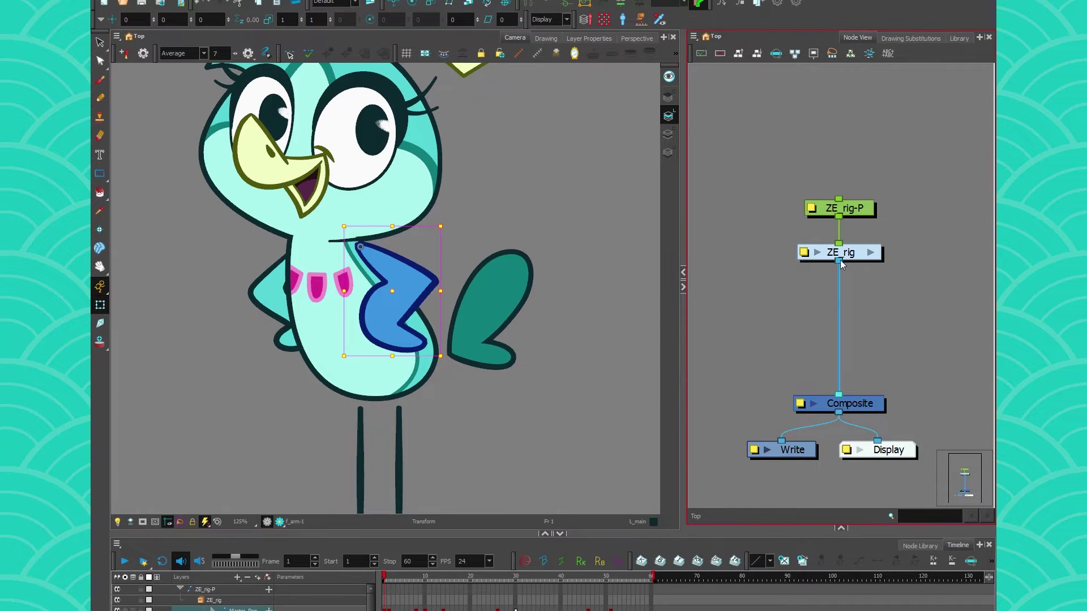
# Step: Select every node inside the ZE_rig group and set them to Separate Mode with Animate Using Animation Tools off
pyautogui.click(869, 252)
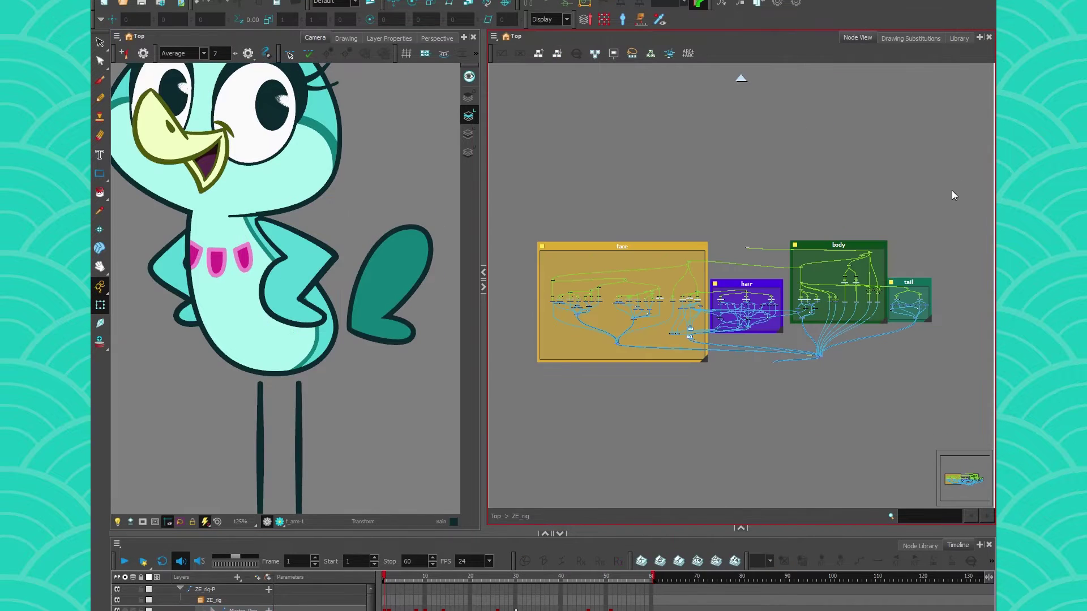
pyautogui.hotkey('ctrl', 'a')
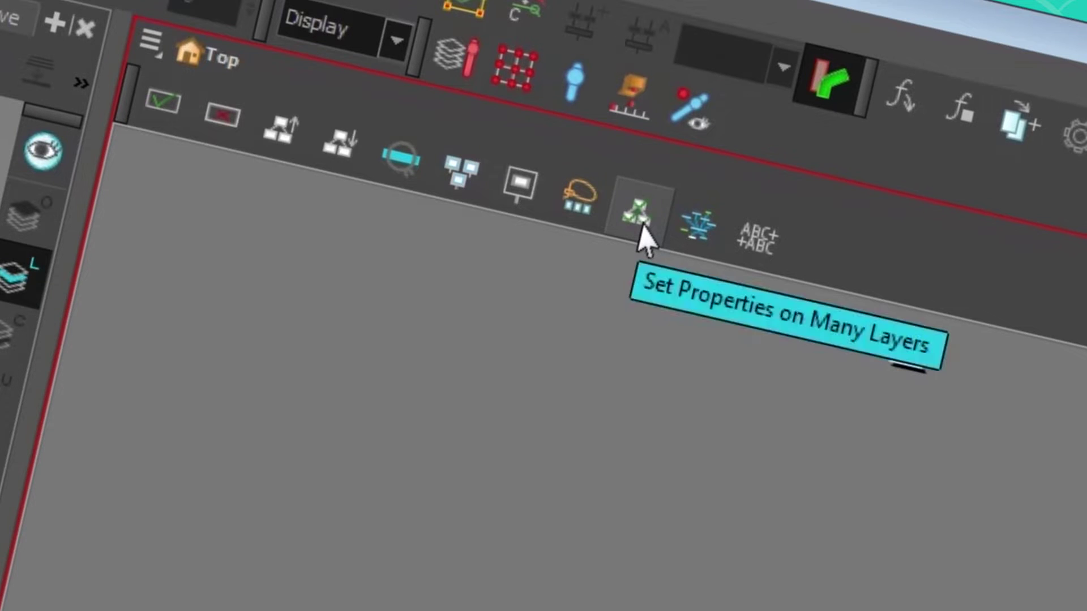
pyautogui.click(650, 53)
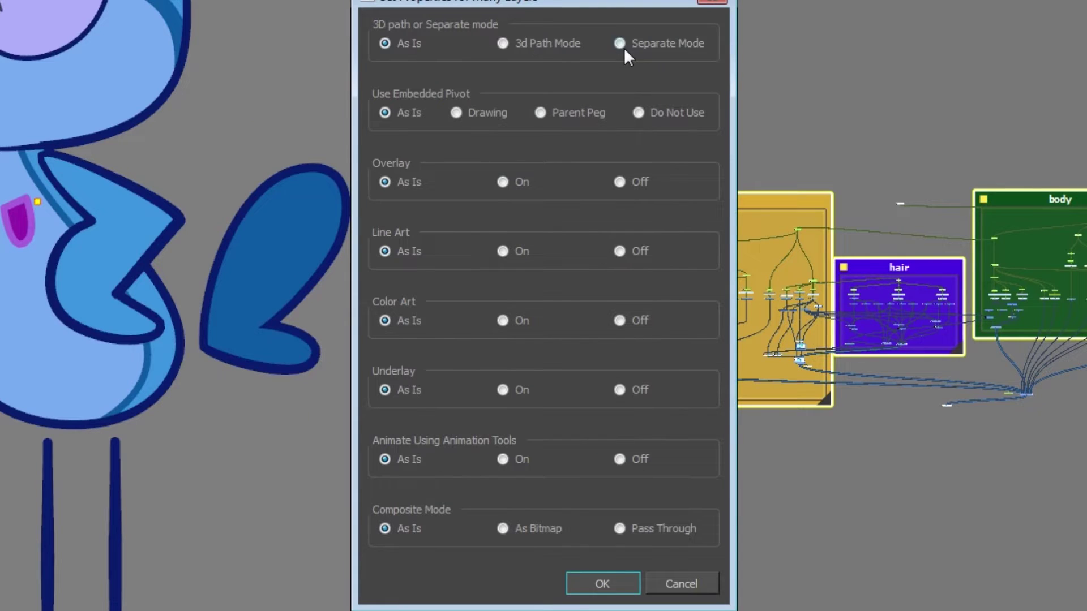
pyautogui.click(621, 42)
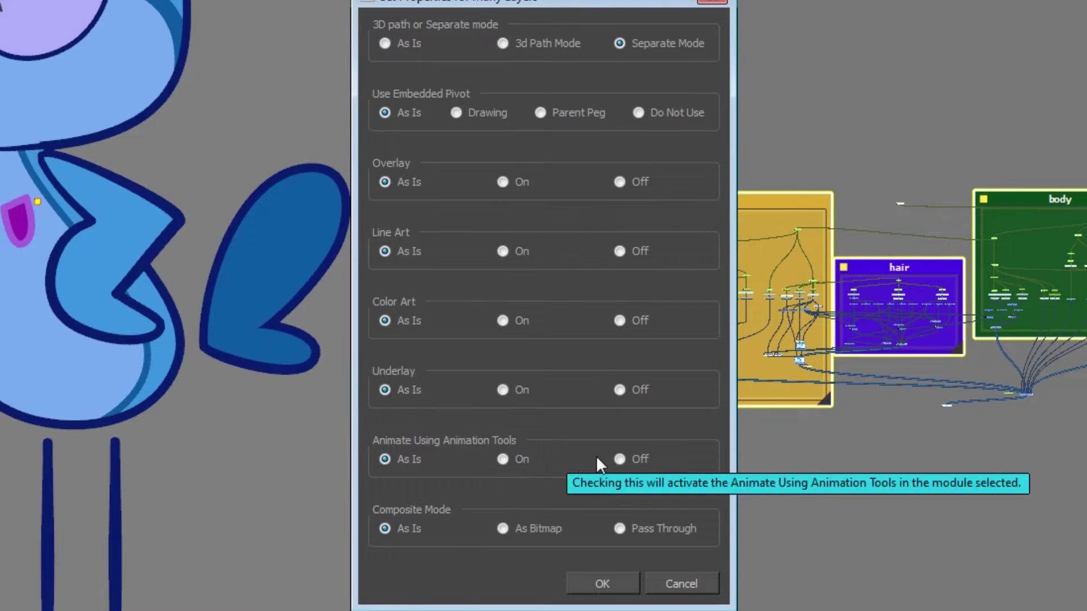
pyautogui.click(618, 460)
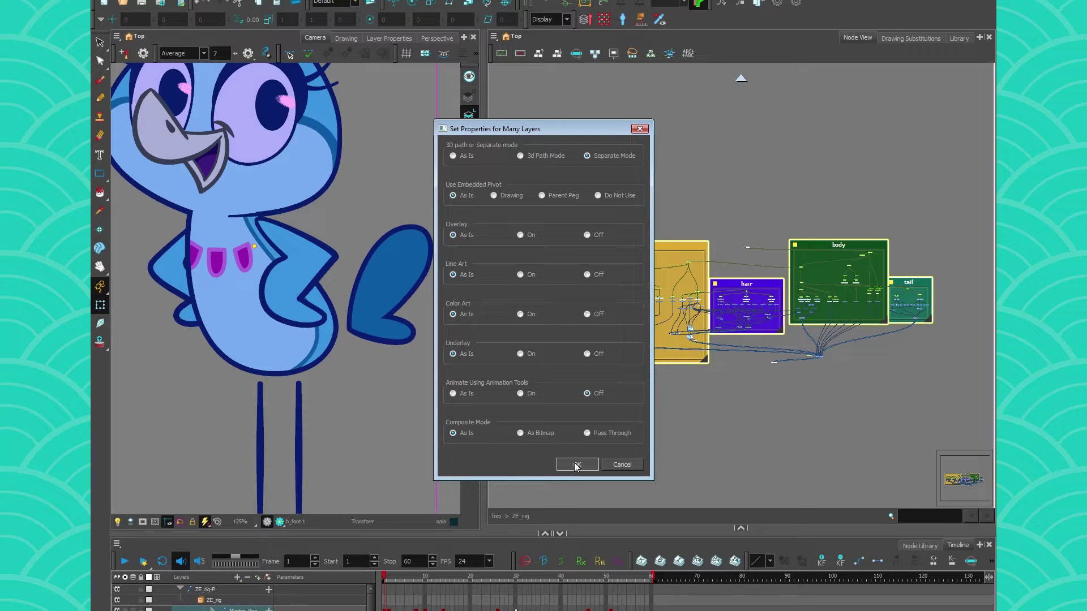
pyautogui.click(576, 464)
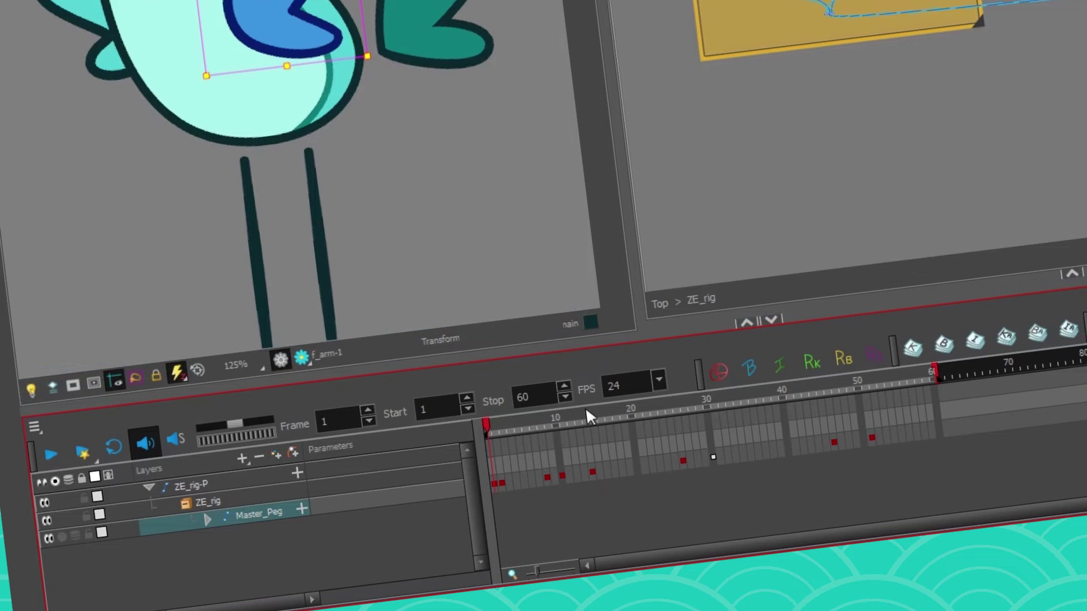
# Step: Locate the front arm's layer in the timeline and go to frame 4
pyautogui.press('o')
pyautogui.scroll(1, 507, 487)
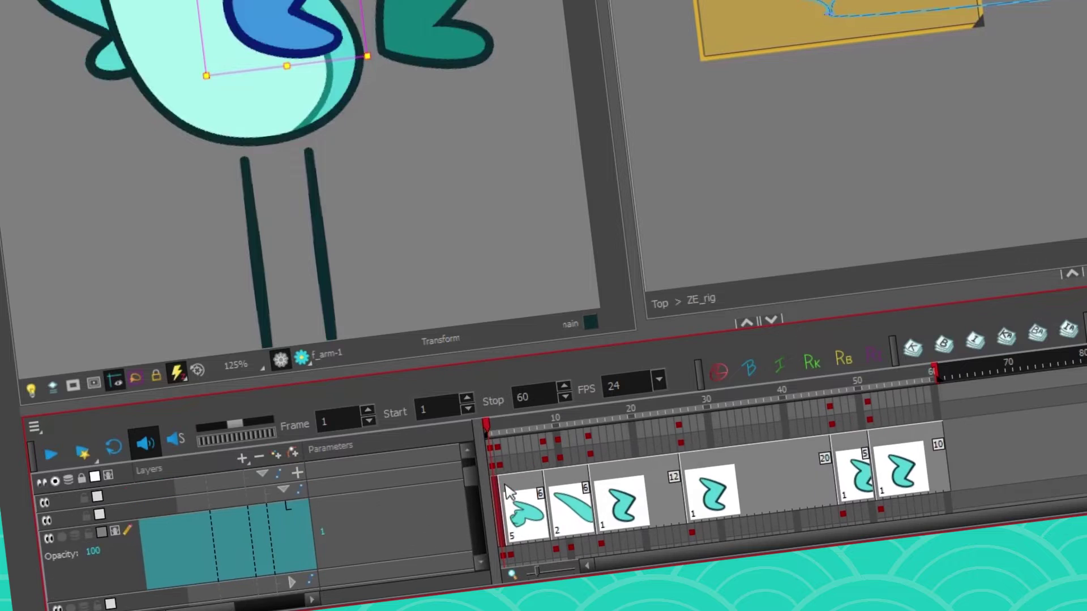
pyautogui.scroll(1, 506, 484)
pyautogui.press('Delete')
pyautogui.click(523, 488)
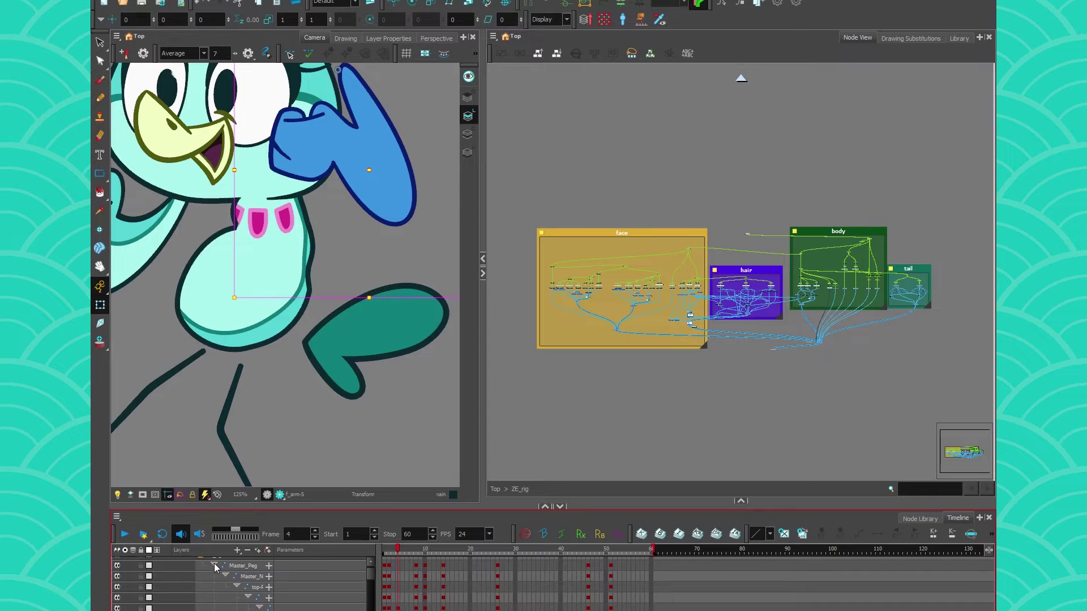
# Step: Add a keyframe at frame 5 on the collapsed Master_Peg, and expand its layers again to show the arm drawings
pyautogui.click(214, 566)
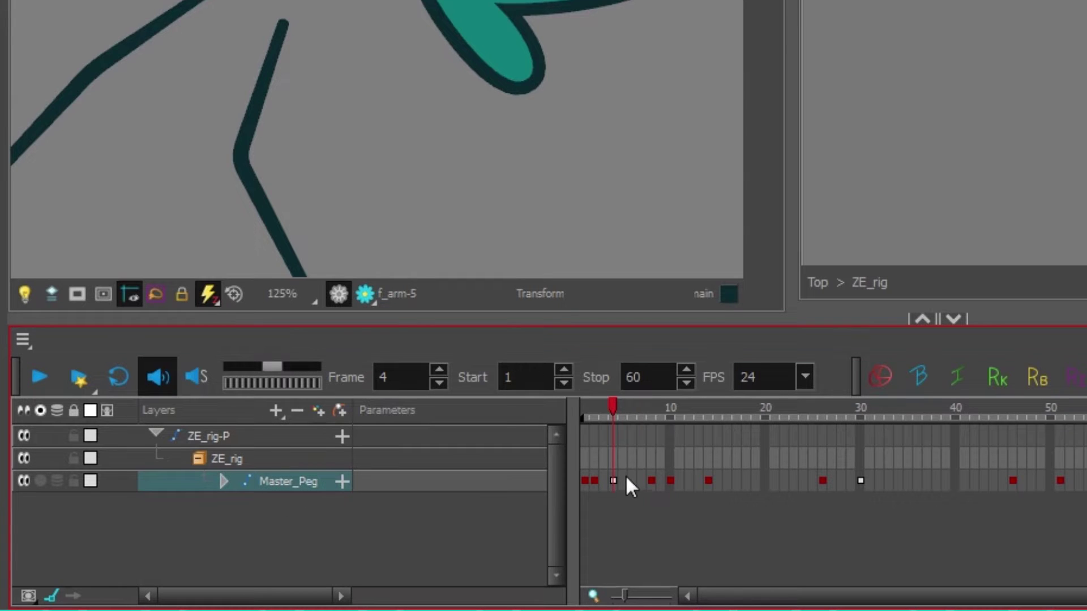
pyautogui.click(623, 481)
pyautogui.press('F6')
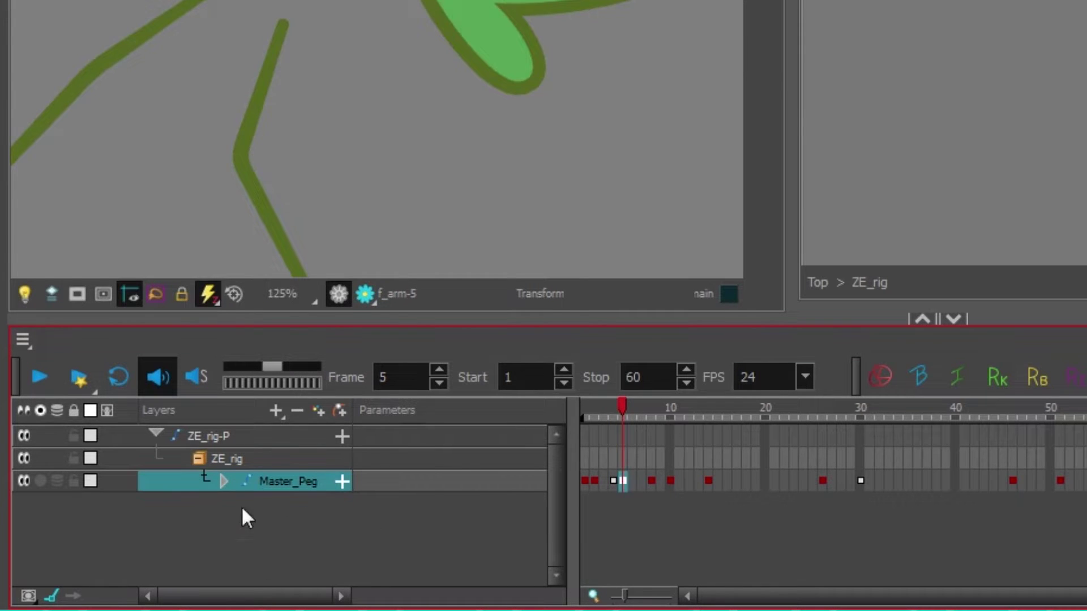
pyautogui.click(224, 481)
pyautogui.moveTo(562, 464); pyautogui.dragTo(558, 474)
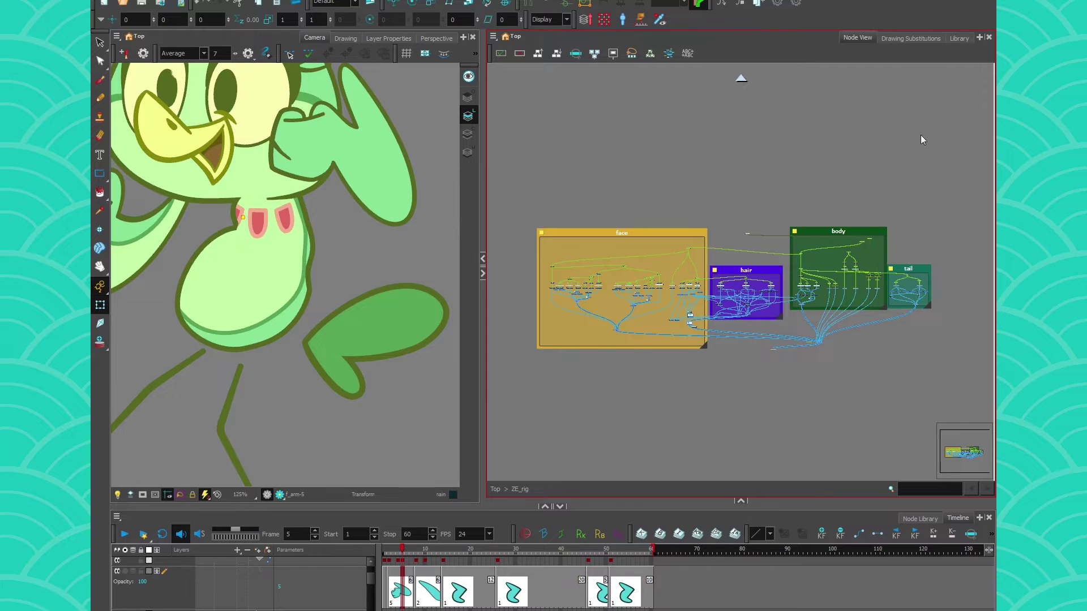
# Step: Select all the rig's nodes again and reapply Separate Mode with Animate Using Animation Tools off
pyautogui.moveTo(972, 147); pyautogui.dragTo(501, 395)
pyautogui.click(650, 53)
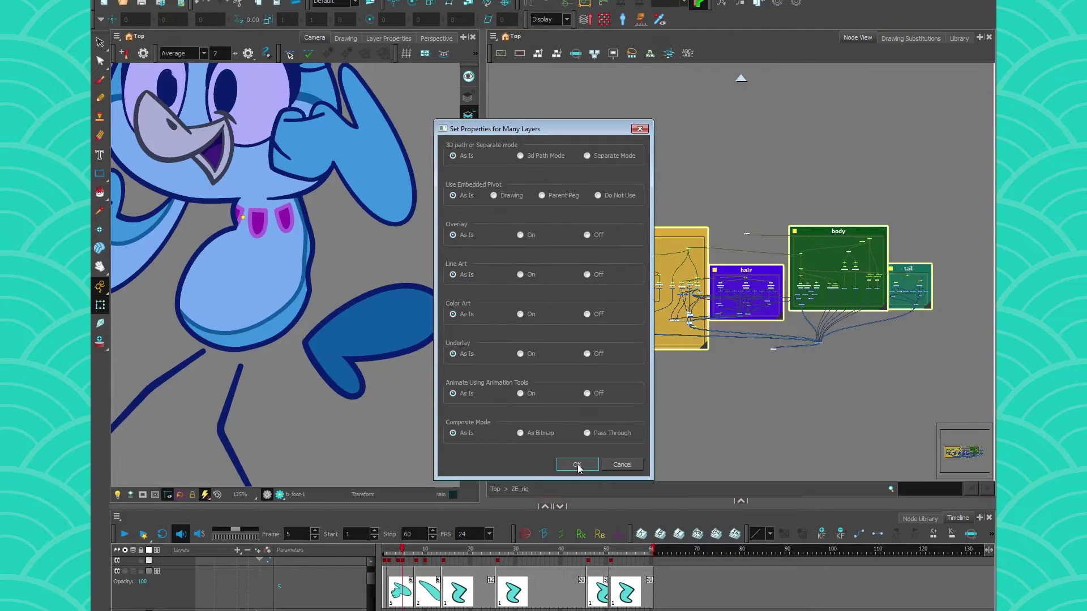
pyautogui.click(587, 156)
pyautogui.click(587, 393)
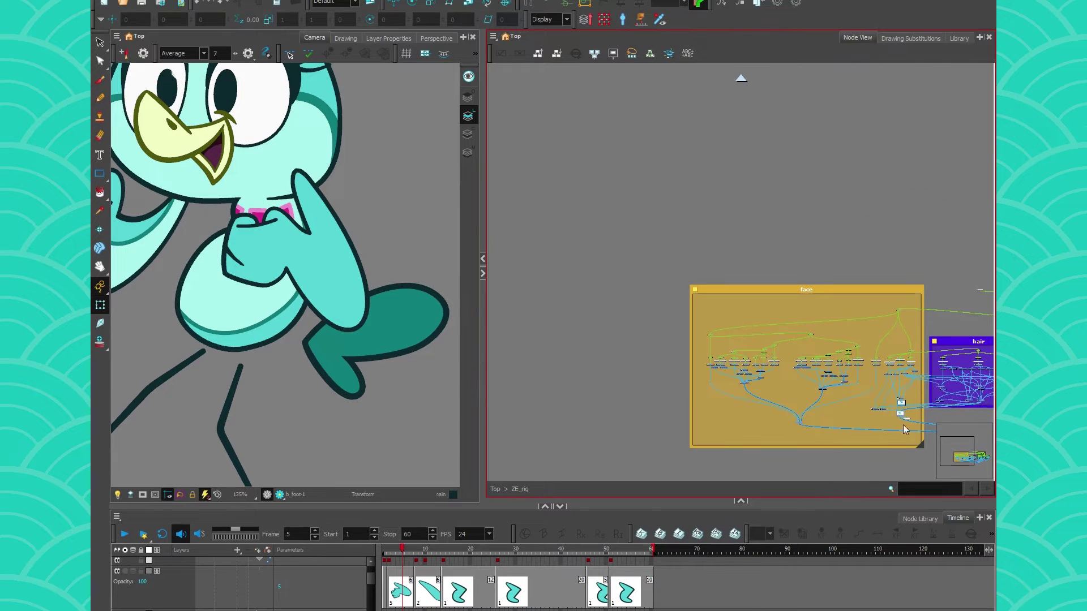
# Step: Examine how the rig's nodes are organised into the face, hair, body and tail backdrops
pyautogui.moveTo(866, 389); pyautogui.dragTo(604, 295)
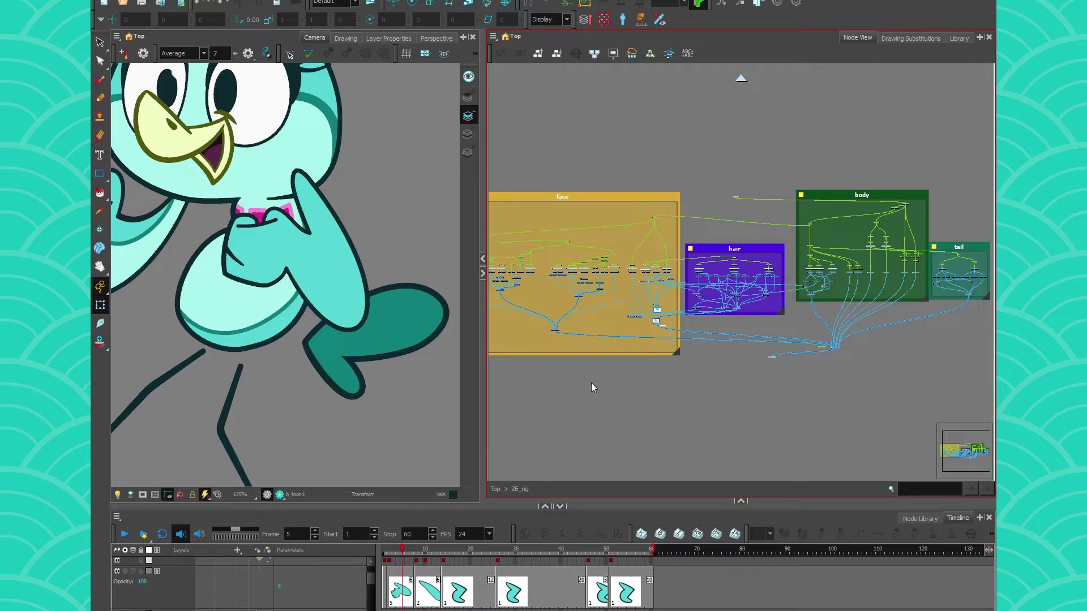
pyautogui.scroll(1, 594, 385)
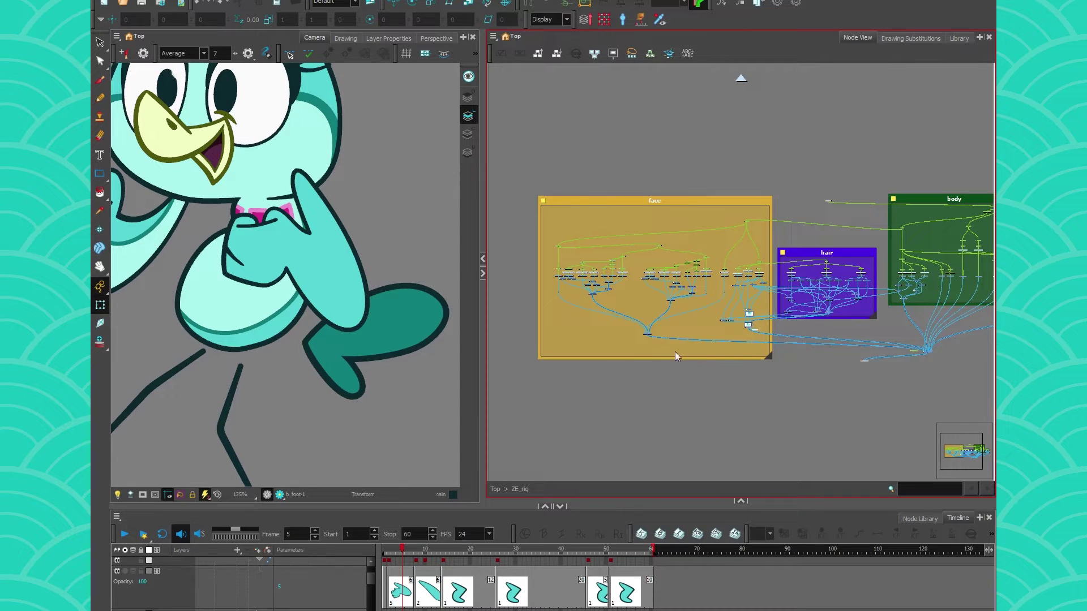
pyautogui.scroll(-3, 742, 354)
pyautogui.scroll(2, 764, 356)
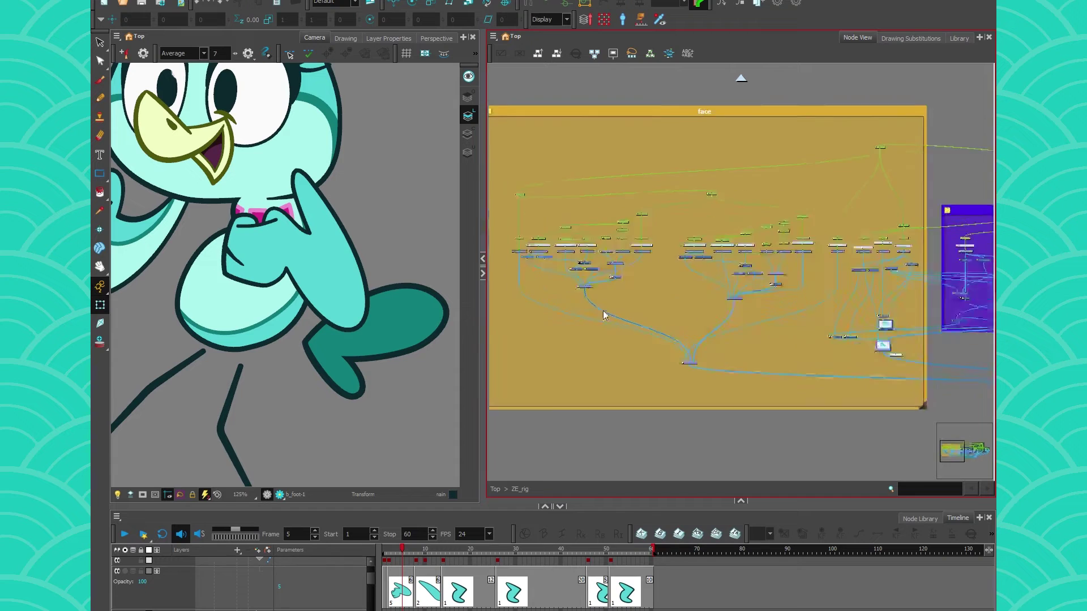
pyautogui.scroll(3, 606, 314)
pyautogui.scroll(-2, 764, 334)
pyautogui.moveTo(764, 335); pyautogui.dragTo(512, 331)
pyautogui.moveTo(792, 338); pyautogui.dragTo(548, 335)
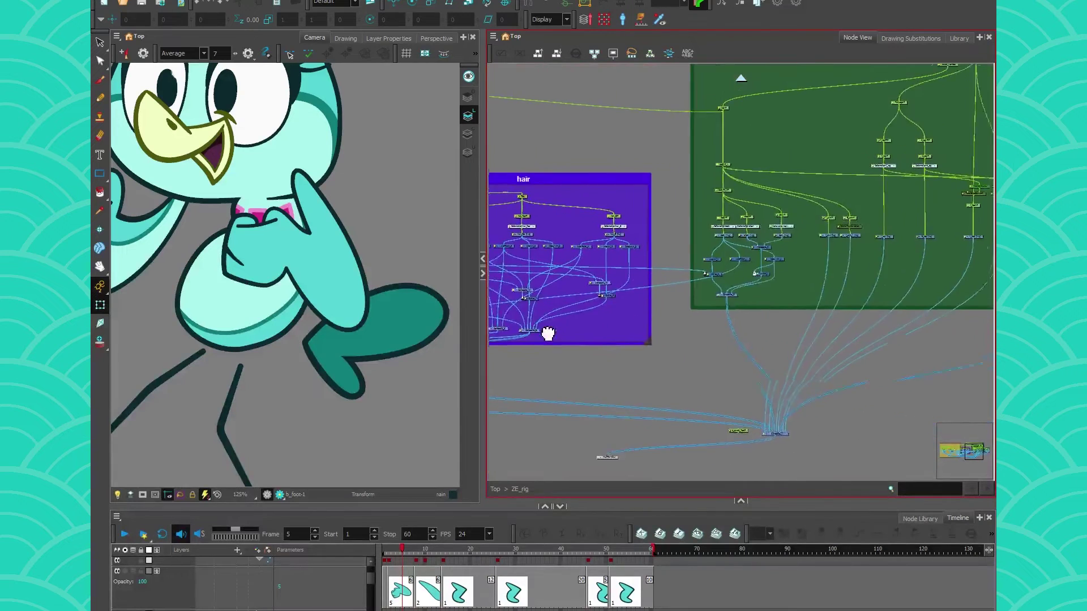
pyautogui.moveTo(825, 321); pyautogui.dragTo(594, 332)
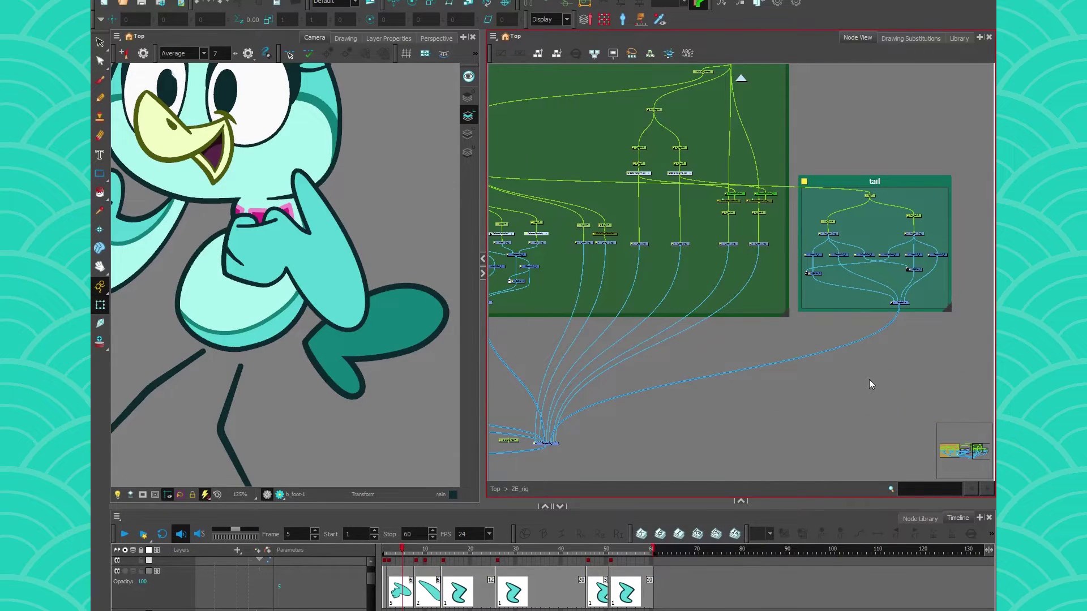
pyautogui.moveTo(869, 379); pyautogui.dragTo(703, 426)
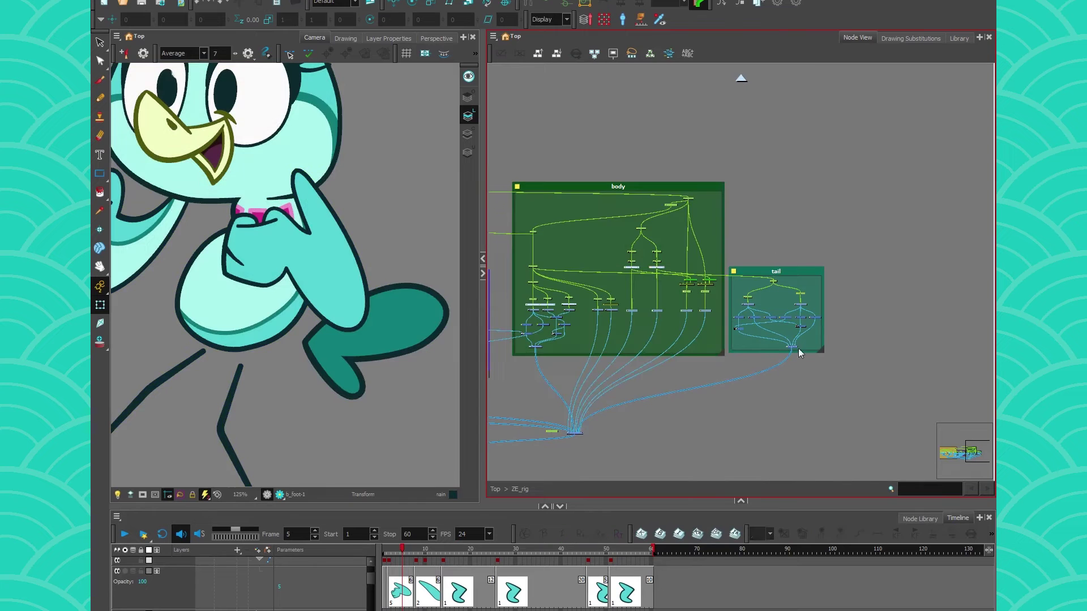
# Step: Select the body and face backdrops to check which parts of the character they contain
pyautogui.click(618, 187)
pyautogui.moveTo(588, 274); pyautogui.dragTo(762, 272)
pyautogui.click(609, 272)
pyautogui.moveTo(592, 323); pyautogui.dragTo(796, 342)
pyautogui.click(552, 208)
pyautogui.moveTo(553, 306); pyautogui.dragTo(698, 282)
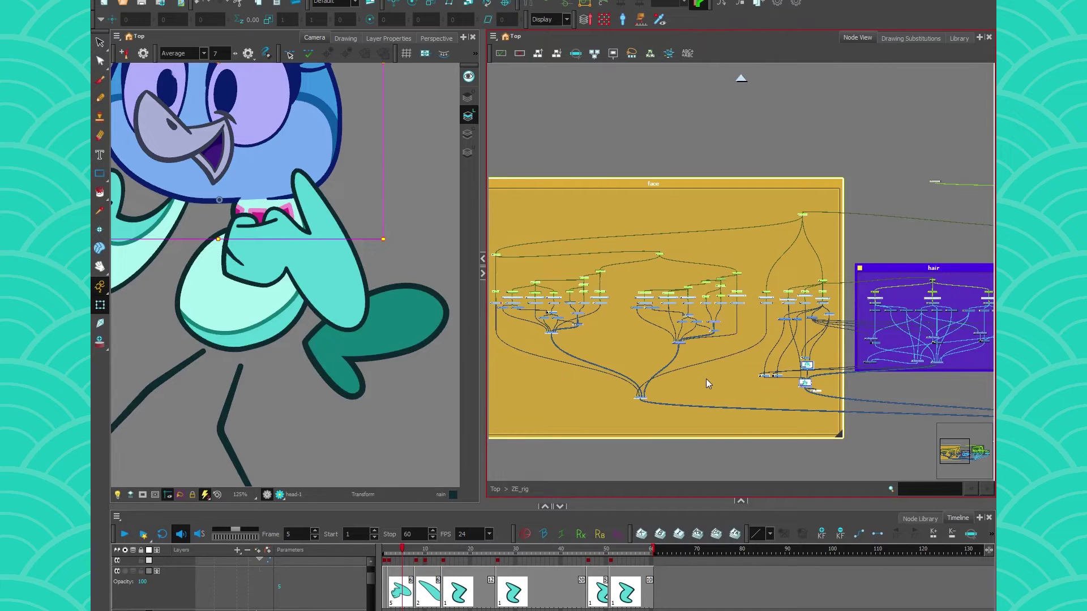
pyautogui.moveTo(781, 406); pyautogui.dragTo(573, 373)
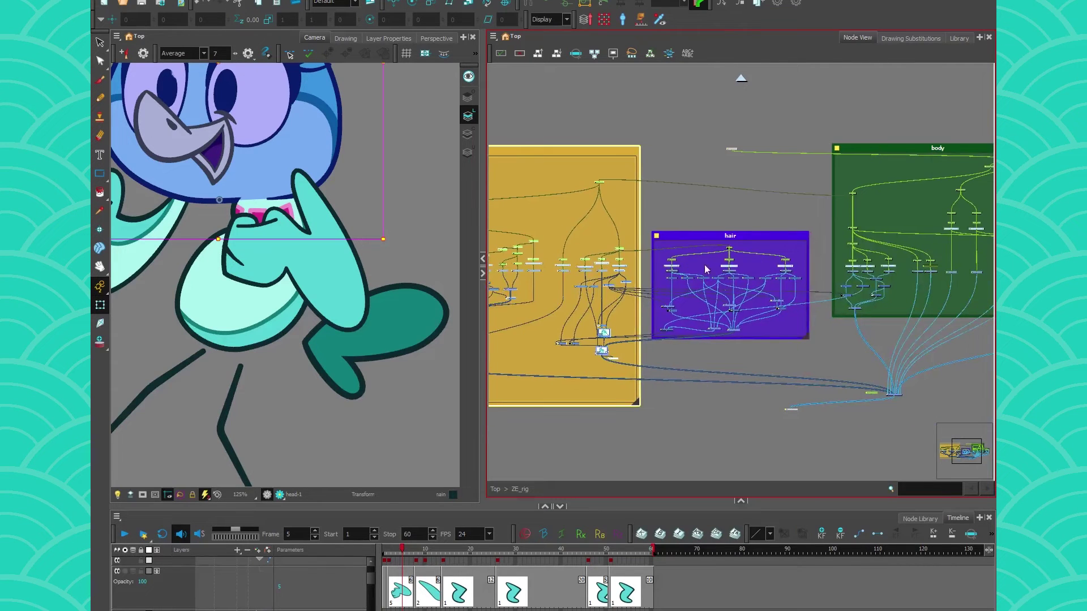
# Step: Shrink the purple hair backdrop and delete it, keeping the hair nodes
pyautogui.moveTo(809, 339); pyautogui.dragTo(691, 259)
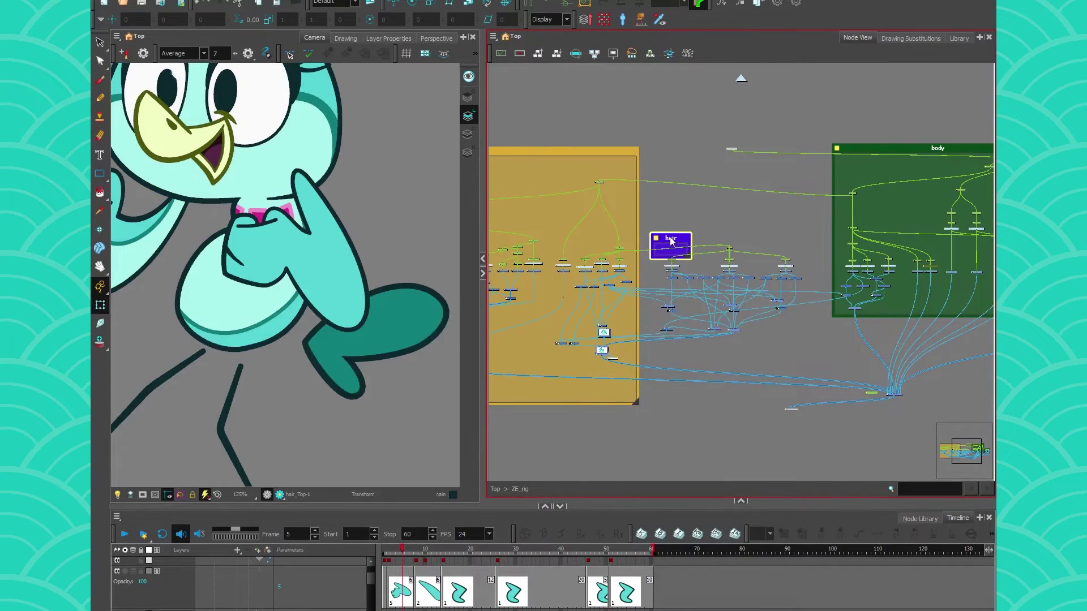
pyautogui.press('Delete')
# Step: Select all the hair nodes between the face and body backdrops and insert a new backdrop around them
pyautogui.scroll(3, 785, 266)
pyautogui.moveTo(809, 177); pyautogui.dragTo(545, 399)
pyautogui.scroll(-2, 210, 176)
pyautogui.moveTo(186, 204); pyautogui.dragTo(240, 344)
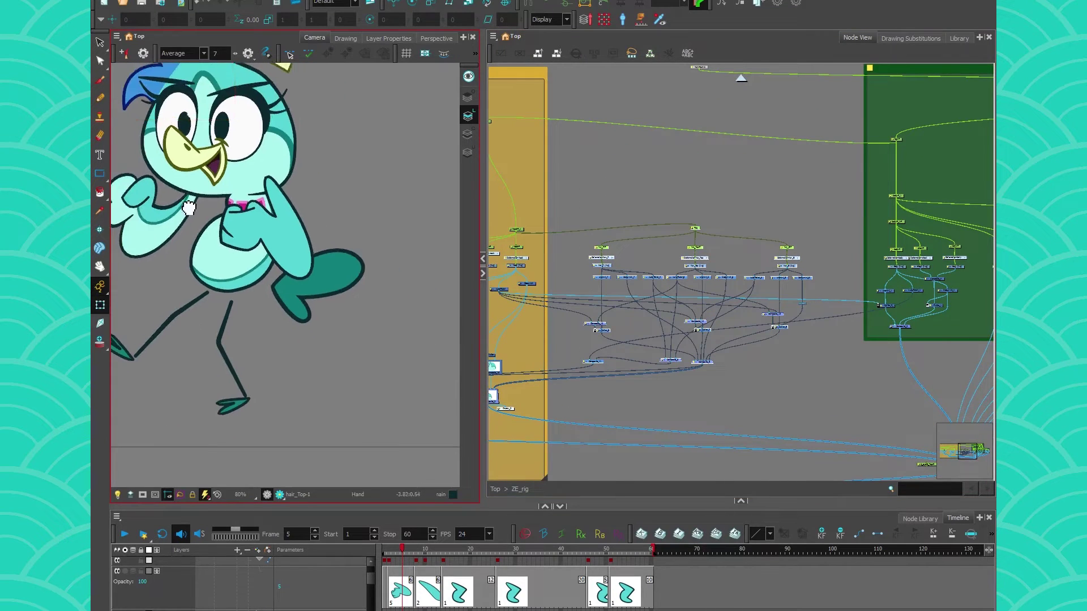
pyautogui.click(494, 41)
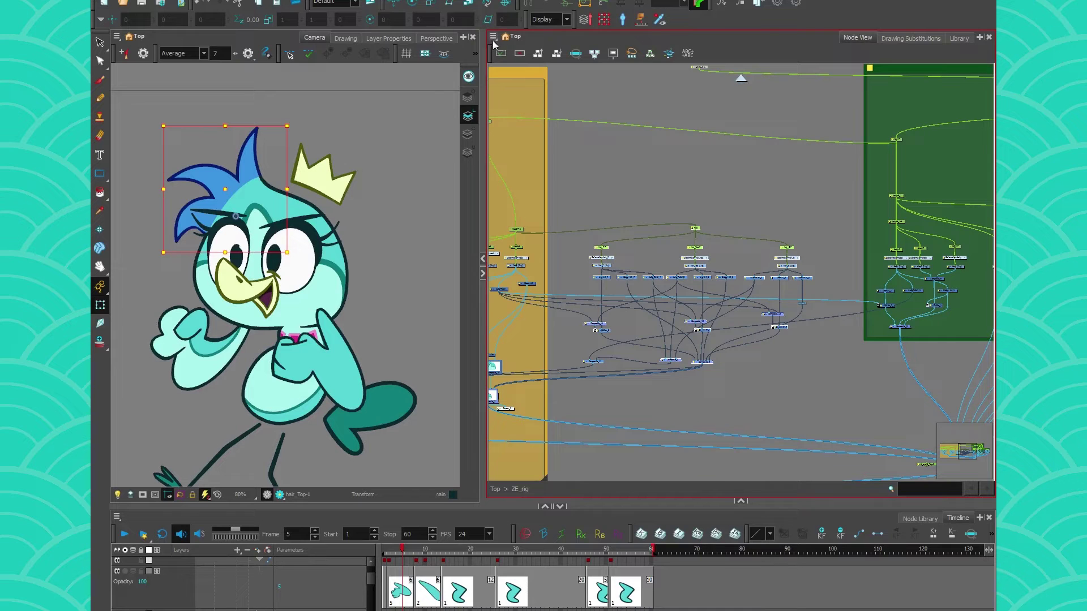
pyautogui.click(493, 38)
pyautogui.moveTo(515, 98)
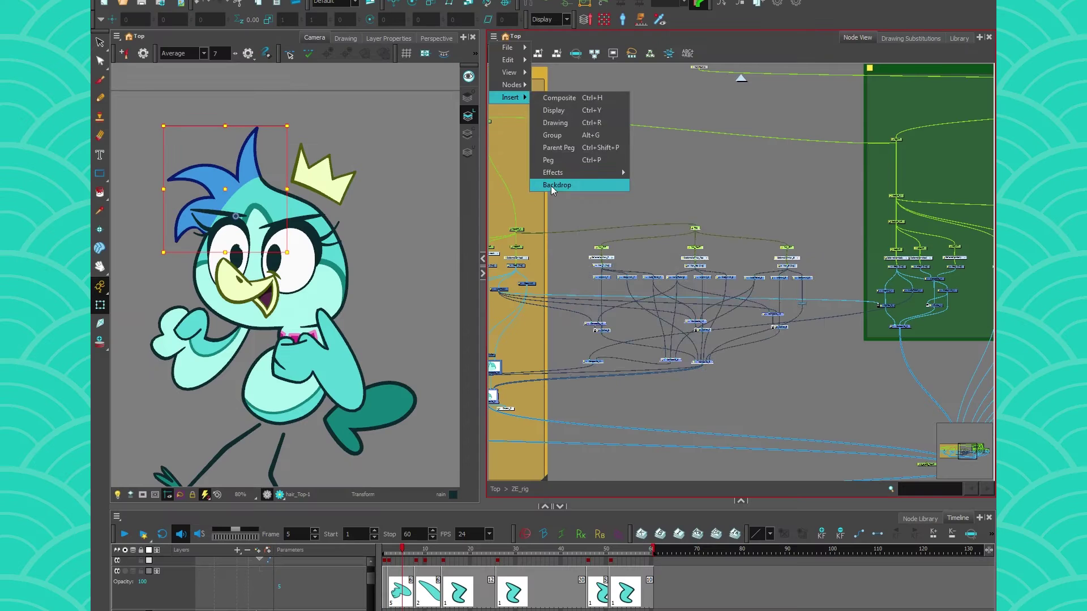
pyautogui.click(531, 384)
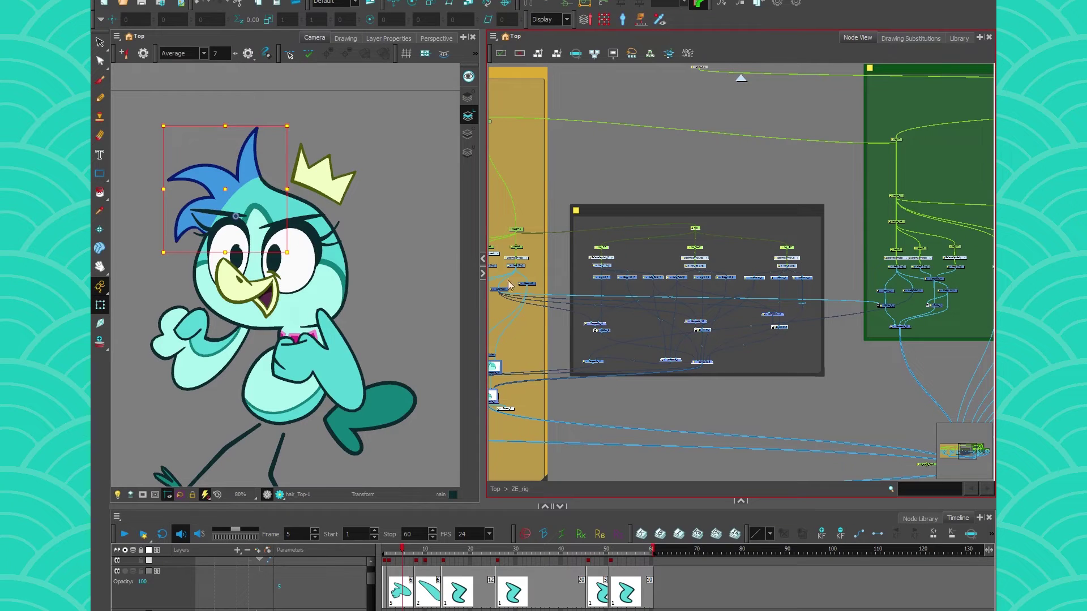
pyautogui.click(779, 339)
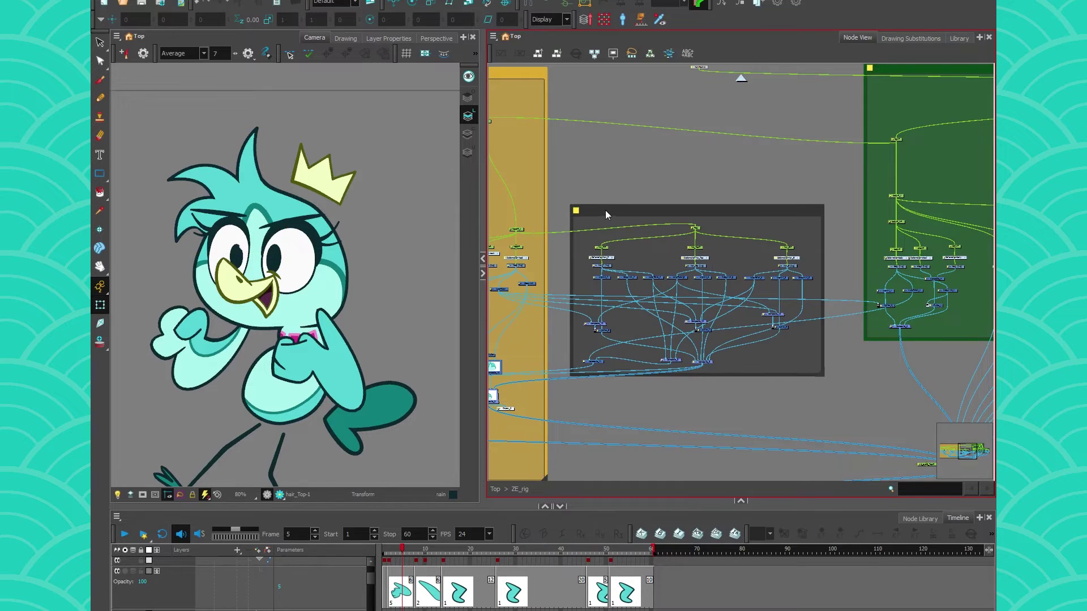
# Step: Narrow the new backdrop so it leaves out some hair nodes, and widen it again to enclose them all
pyautogui.moveTo(605, 210)
pyautogui.mouseDown()
pyautogui.moveTo(634, 237)
pyautogui.moveTo(610, 180)
pyautogui.moveTo(600, 231)
pyautogui.moveTo(614, 203)
pyautogui.mouseUp()
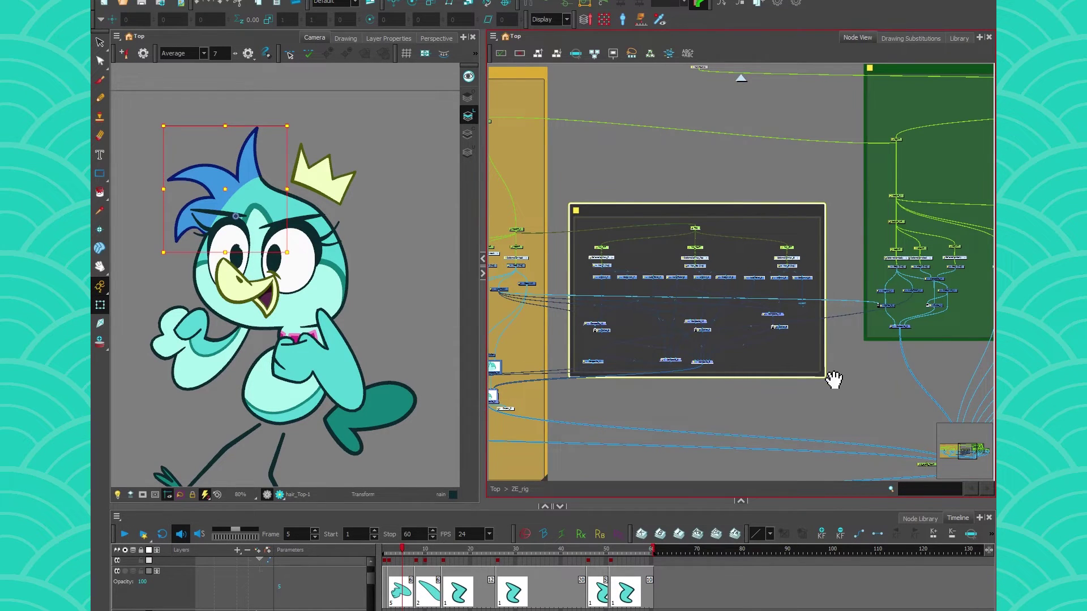
pyautogui.moveTo(832, 381); pyautogui.dragTo(720, 381)
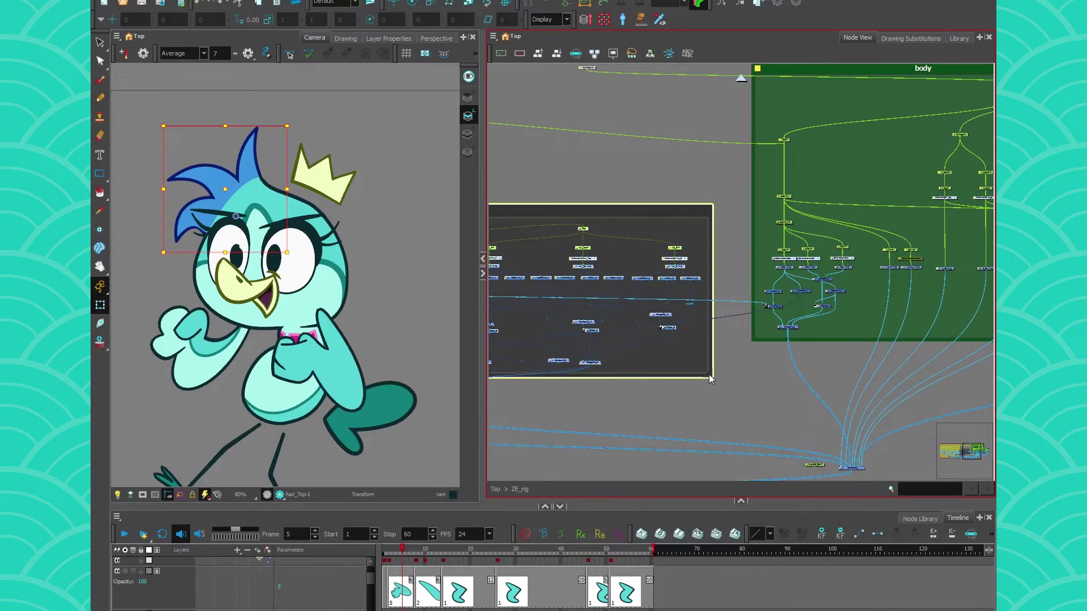
pyautogui.scroll(5, 707, 375)
pyautogui.scroll(-5, 707, 369)
pyautogui.moveTo(704, 376); pyautogui.dragTo(636, 377)
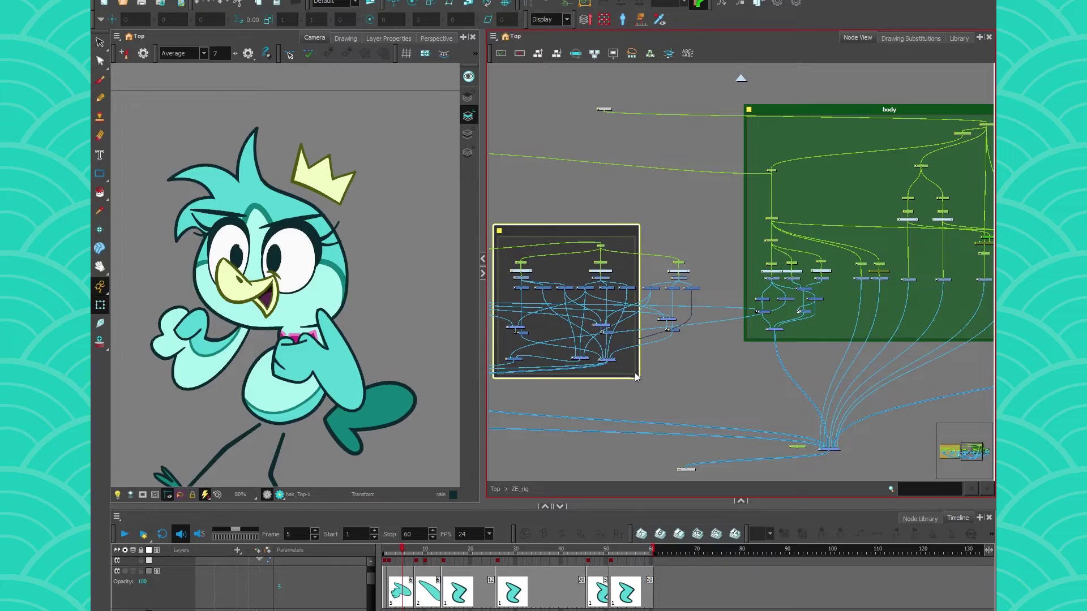
pyautogui.click(654, 387)
pyautogui.click(590, 231)
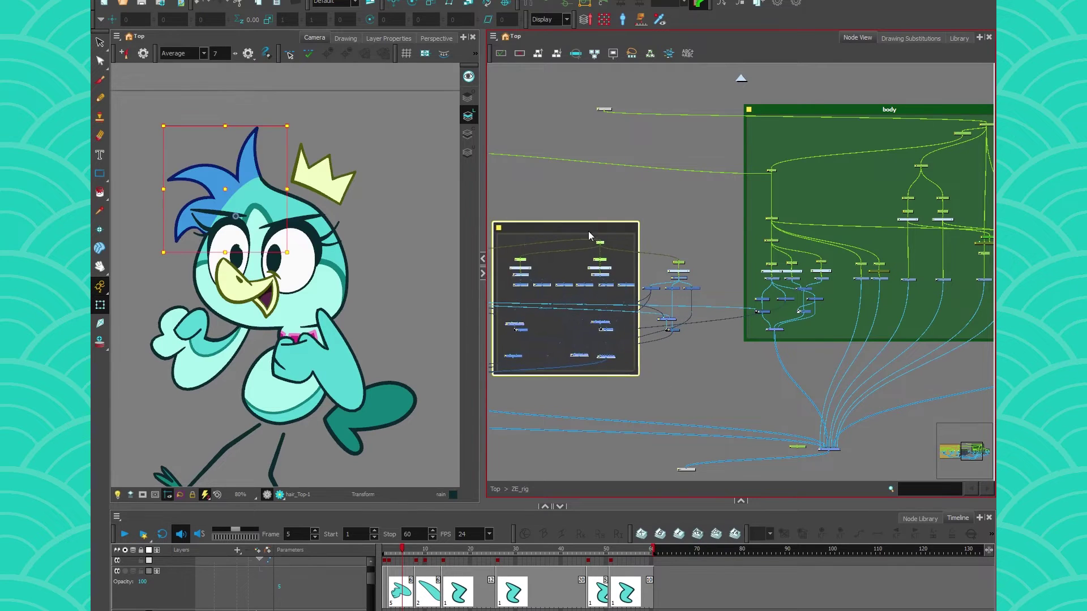
pyautogui.moveTo(637, 376); pyautogui.dragTo(711, 379)
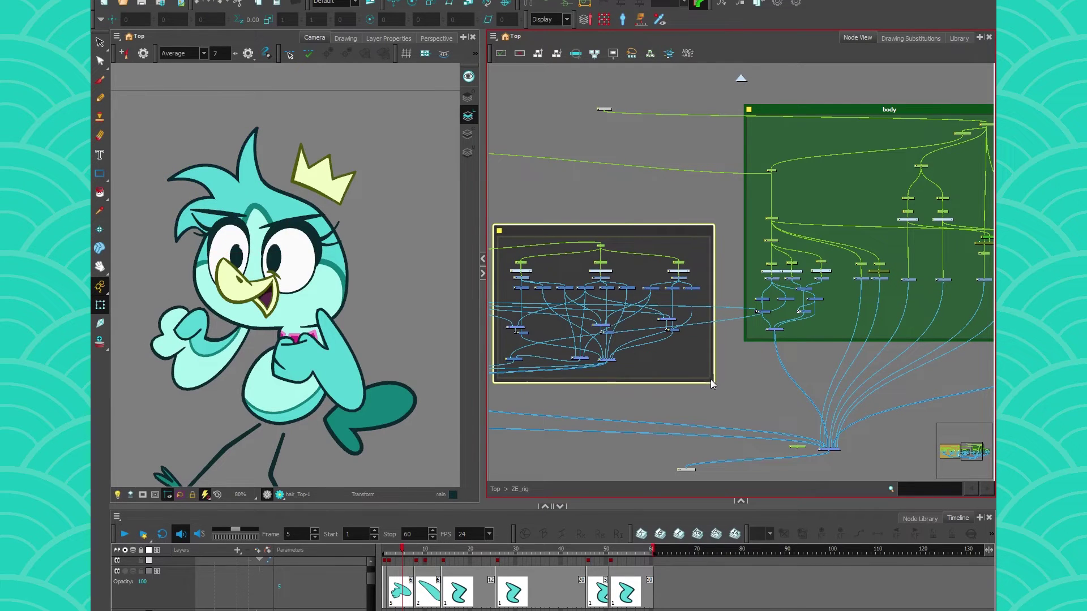
pyautogui.click(564, 199)
pyautogui.moveTo(558, 231)
pyautogui.mouseDown()
pyautogui.moveTo(570, 224)
pyautogui.moveTo(559, 222)
pyautogui.mouseUp()
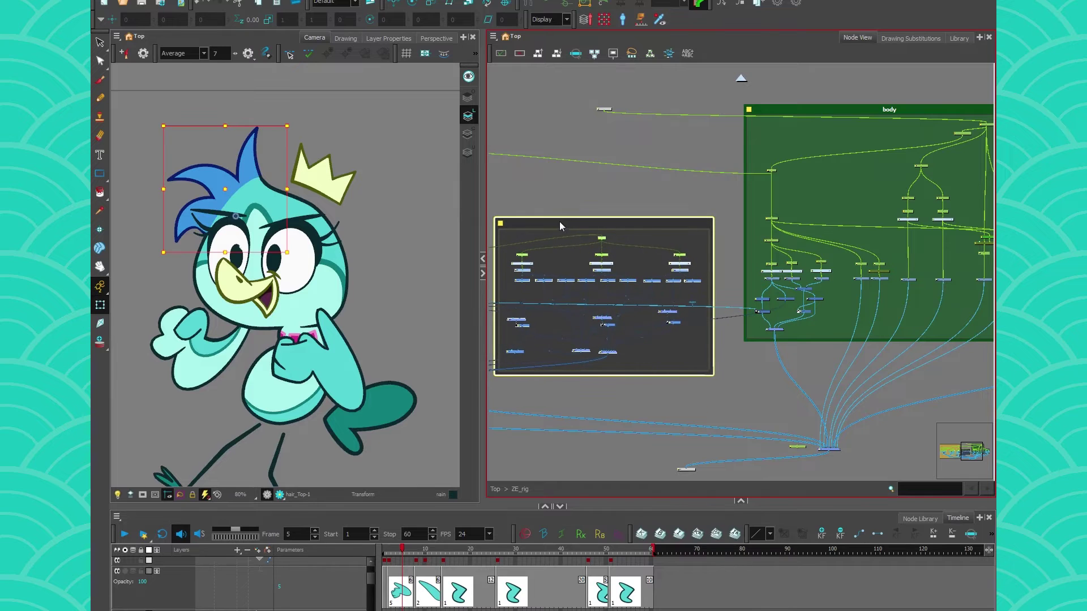
# Step: Resize the untitled backdrop, move it to the empty area below the rig's nodes and delete it
pyautogui.moveTo(710, 372); pyautogui.dragTo(640, 411)
pyautogui.moveTo(513, 223); pyautogui.dragTo(565, 189)
pyautogui.moveTo(672, 370)
pyautogui.mouseDown()
pyautogui.moveTo(656, 357)
pyautogui.moveTo(685, 378)
pyautogui.moveTo(678, 385)
pyautogui.mouseUp()
pyautogui.moveTo(561, 189); pyautogui.dragTo(554, 431)
pyautogui.moveTo(573, 288); pyautogui.dragTo(587, 108)
pyautogui.moveTo(578, 265); pyautogui.dragTo(555, 326)
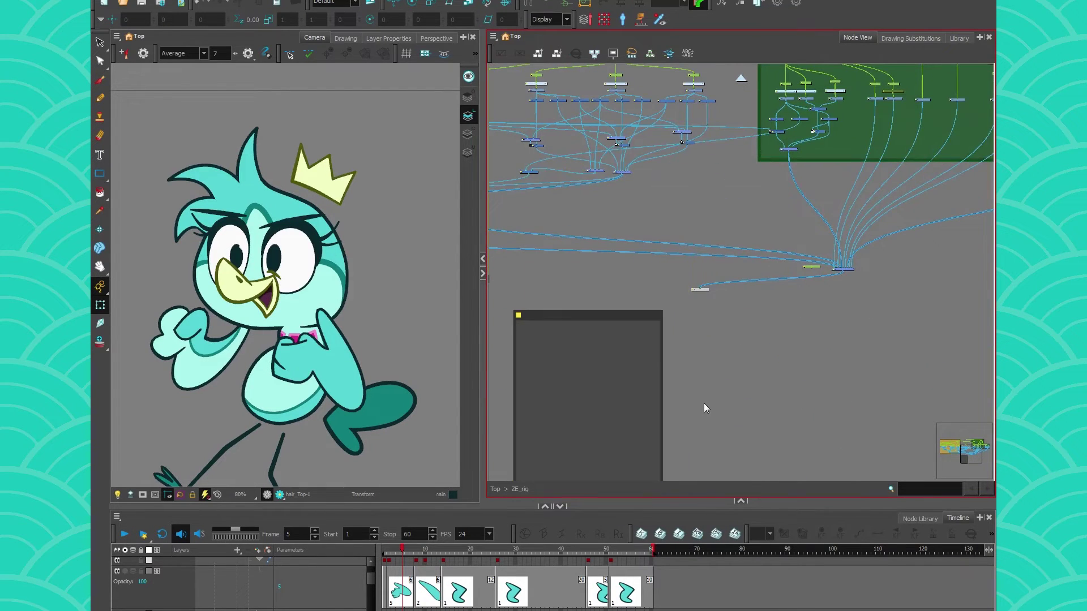
pyautogui.click(555, 310)
pyautogui.press('Delete')
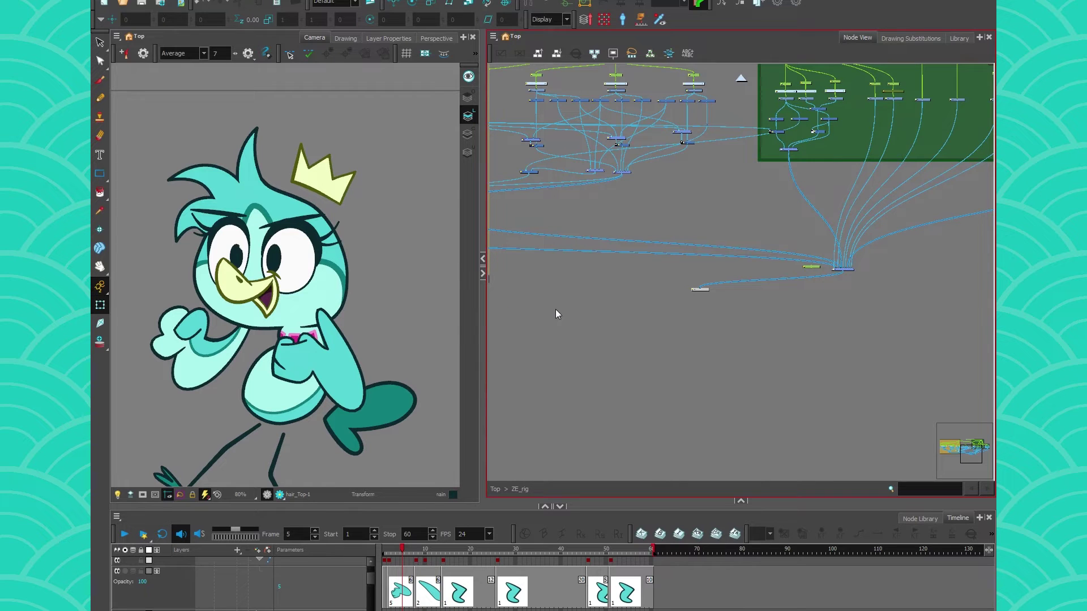
# Step: Select the hair nodes again and insert a backdrop behind them
pyautogui.moveTo(542, 187); pyautogui.dragTo(558, 307)
pyautogui.moveTo(738, 156); pyautogui.dragTo(539, 308)
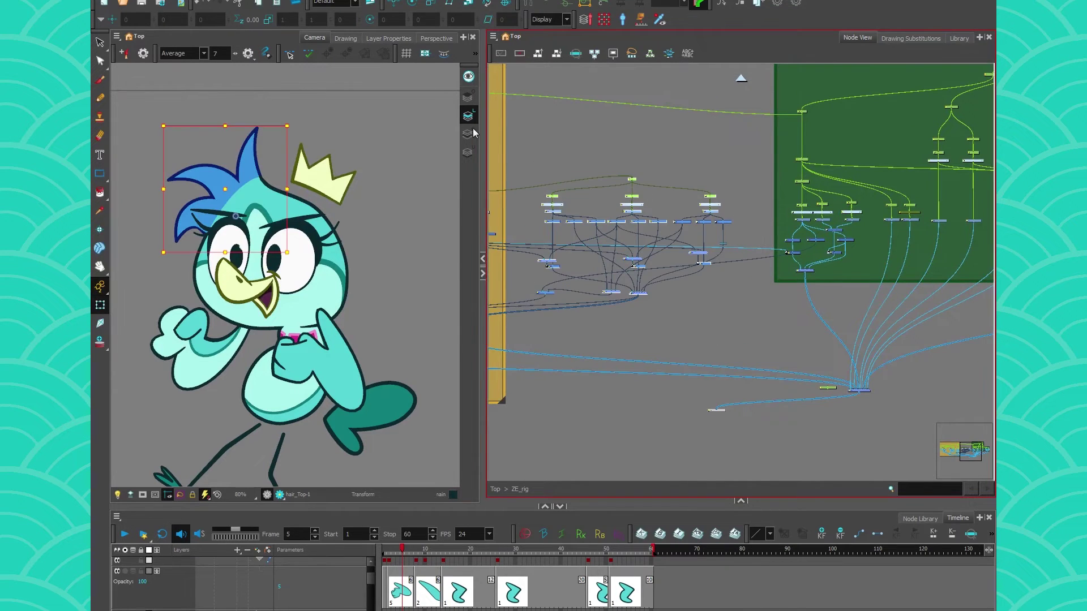
pyautogui.click(492, 38)
pyautogui.moveTo(504, 97)
pyautogui.click(555, 185)
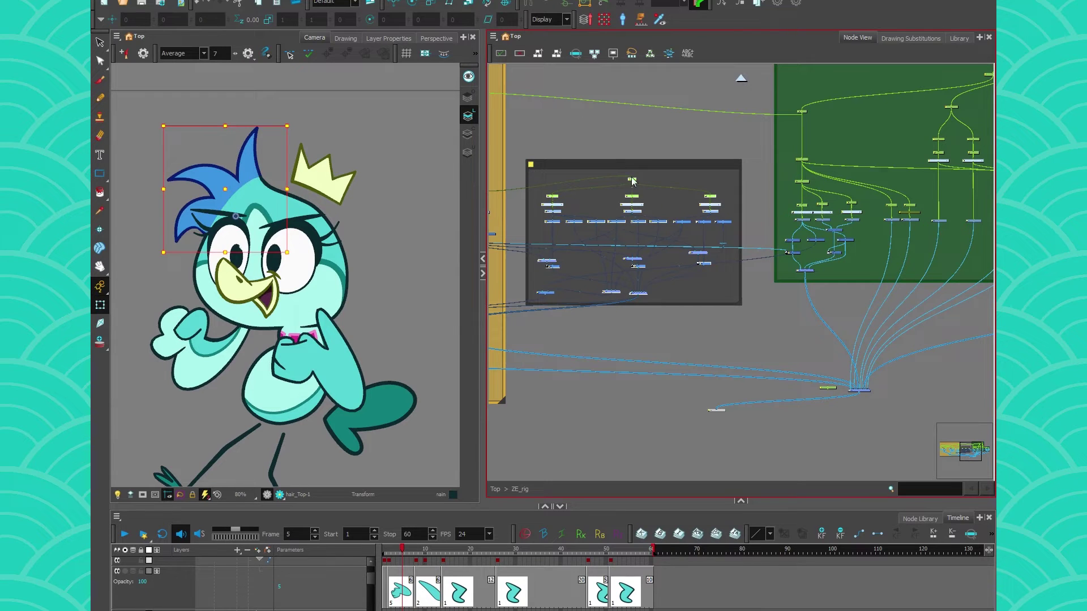
# Step: Name the backdrop "hair" and set its colour to purple in its properties
pyautogui.click(530, 164)
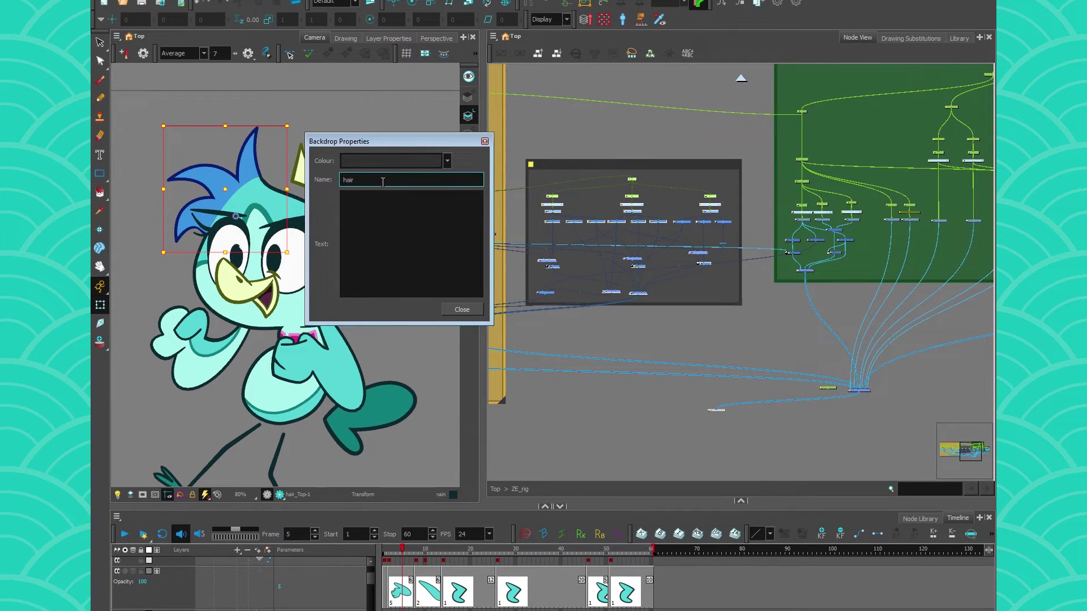
pyautogui.click(374, 161)
pyautogui.scroll(5, 441, 213)
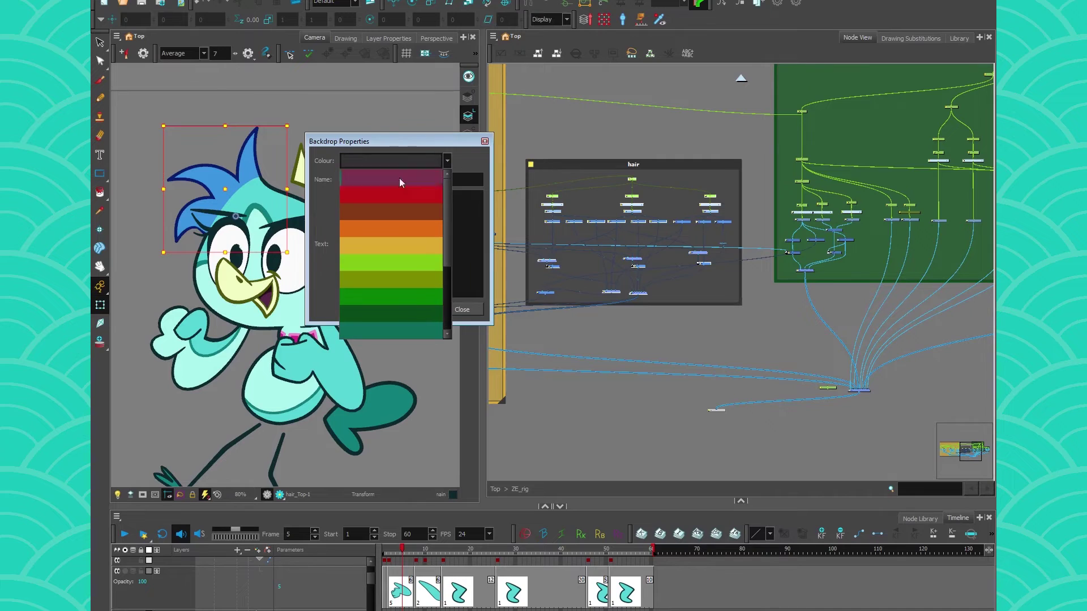
pyautogui.scroll(-3, 399, 183)
pyautogui.click(400, 245)
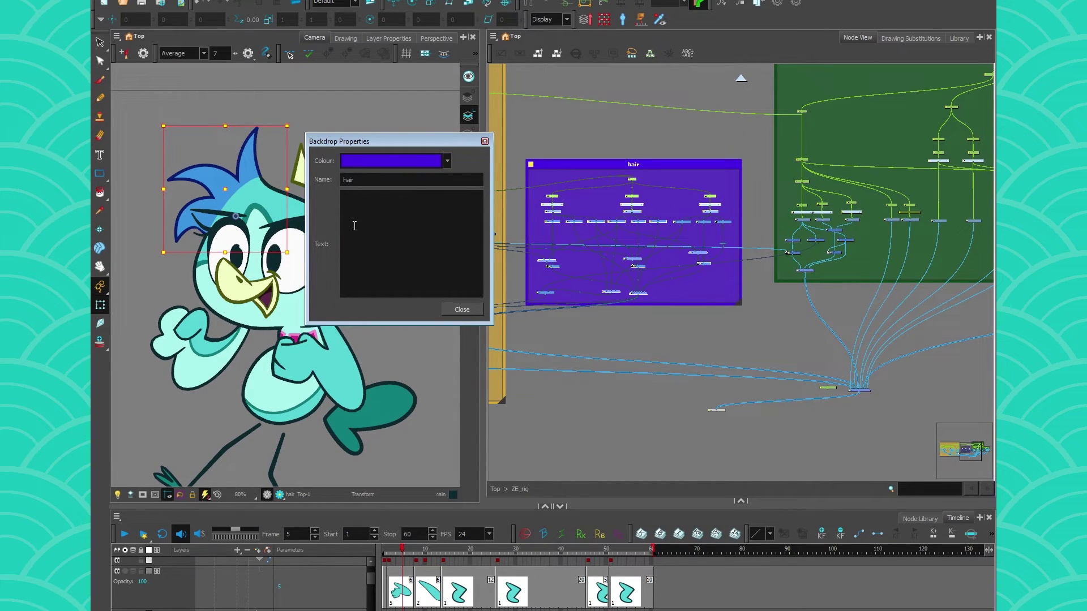
pyautogui.click(350, 198)
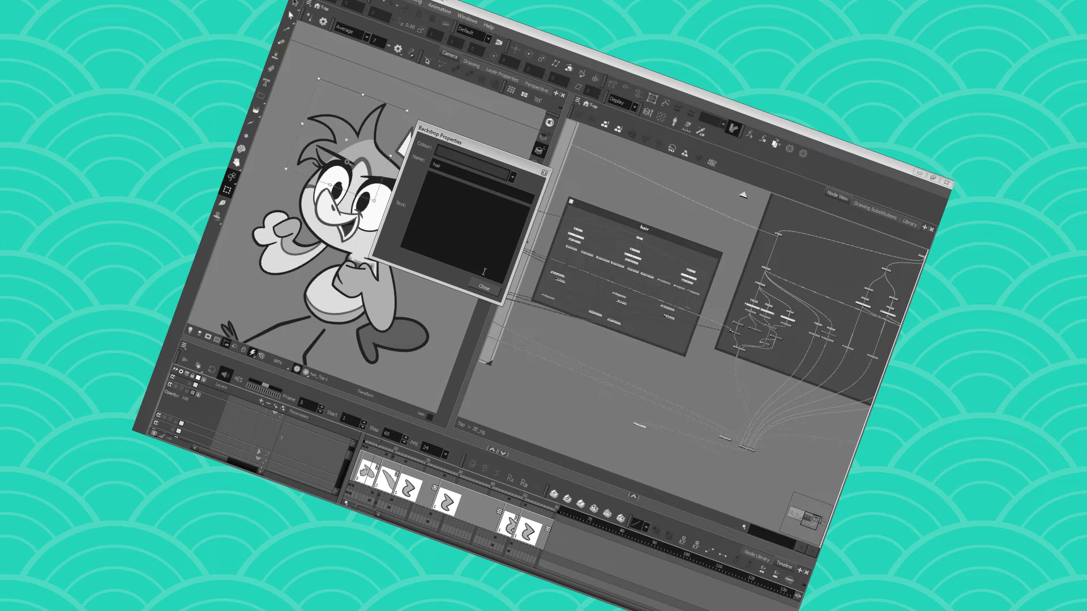
pyautogui.click(484, 287)
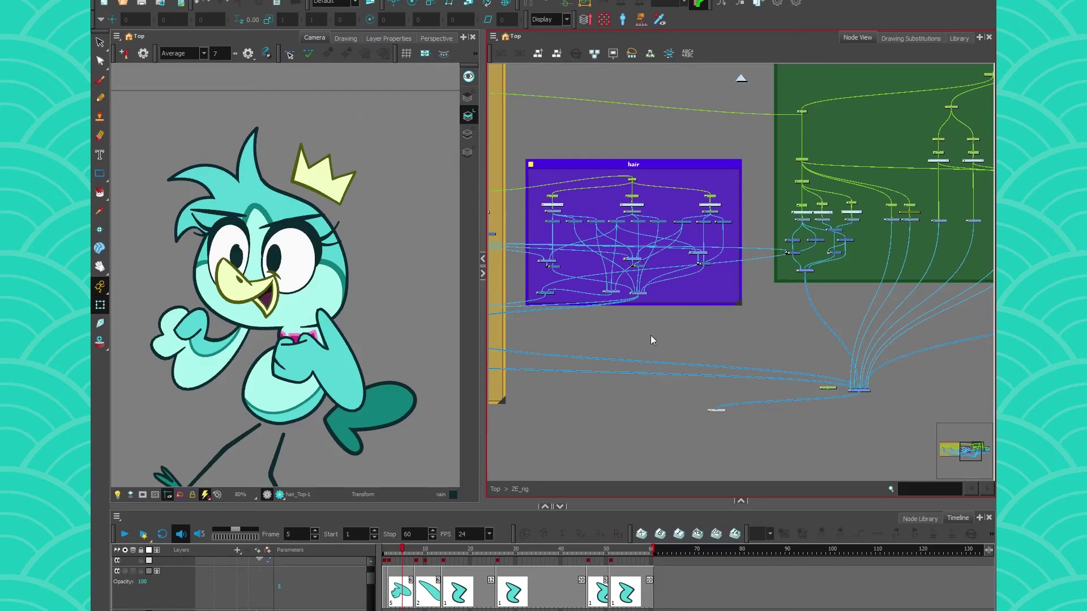
# Step: Copy the front eye's cutter, line art, colour art and composite nodes and paste them in the empty area beside the face backdrop
pyautogui.moveTo(645, 376); pyautogui.dragTo(900, 402)
pyautogui.moveTo(568, 396); pyautogui.dragTo(878, 401)
pyautogui.scroll(5, 689, 323)
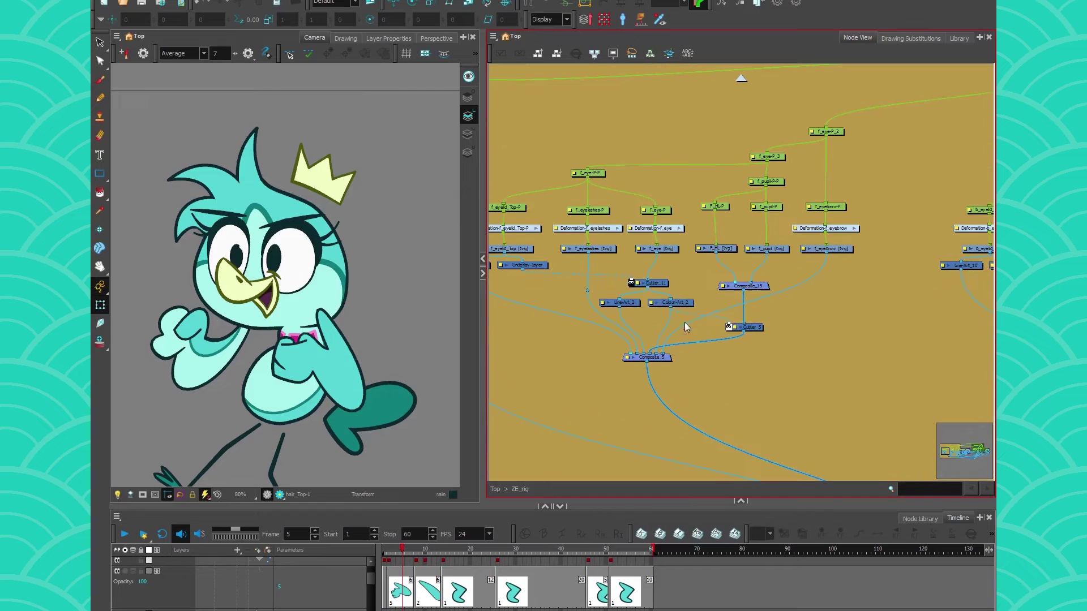
pyautogui.moveTo(580, 373); pyautogui.dragTo(631, 380)
pyautogui.moveTo(850, 371); pyautogui.dragTo(613, 264)
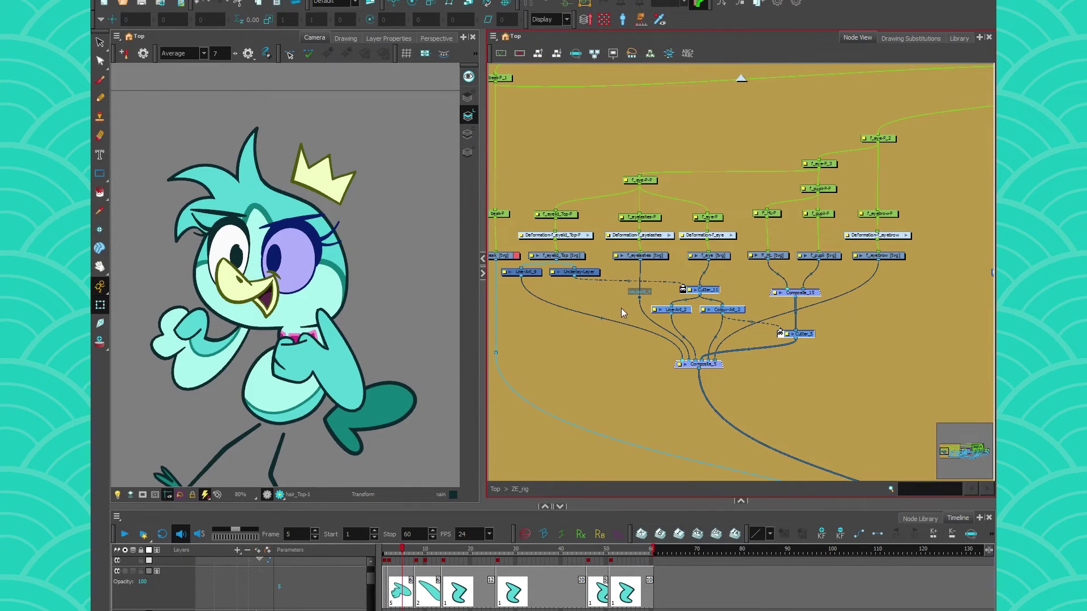
pyautogui.hotkey('ctrl', 'v')
pyautogui.moveTo(610, 364); pyautogui.dragTo(536, 323)
pyautogui.moveTo(572, 329); pyautogui.dragTo(905, 357)
pyautogui.moveTo(883, 371); pyautogui.dragTo(664, 308)
# Step: Delete the stray waypoint from the pasted eye nodes and insert a backdrop around the remaining ones
pyautogui.click(579, 290)
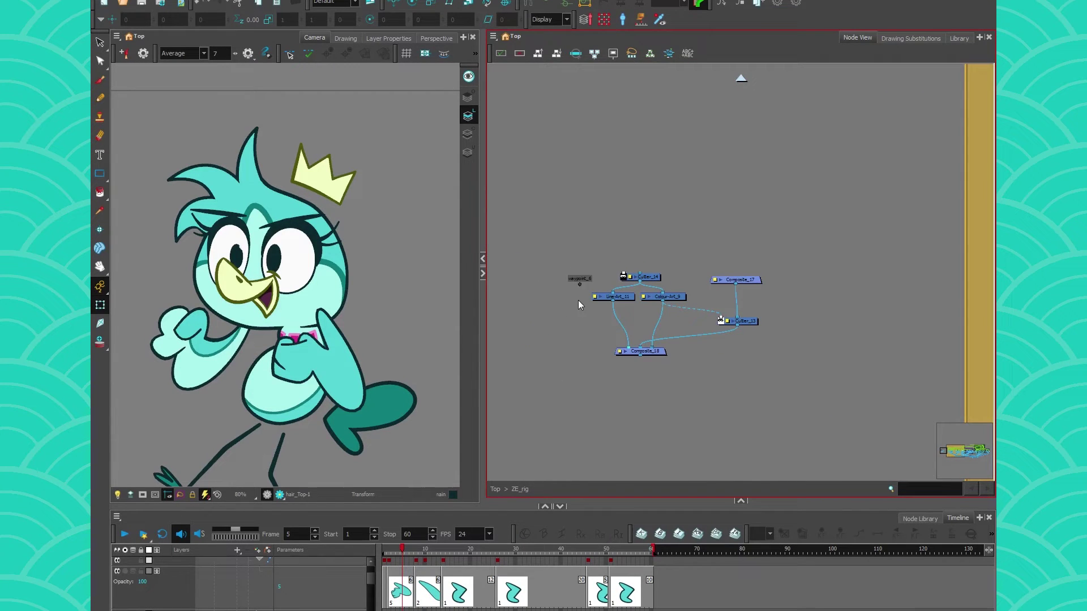
pyautogui.scroll(1, 667, 358)
pyautogui.moveTo(808, 205); pyautogui.dragTo(567, 381)
pyautogui.click(494, 37)
pyautogui.moveTo(502, 100)
pyautogui.click(551, 181)
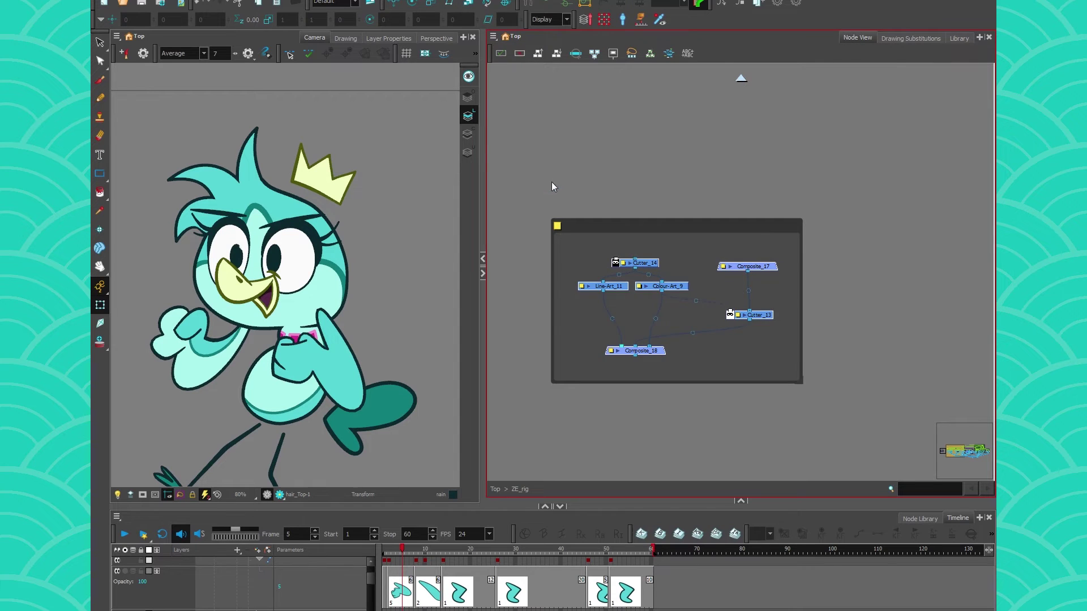
# Step: Name the pasted eye nodes' backdrop "BASIC EYE SET UP" in its properties
pyautogui.doubleClick(565, 213)
pyautogui.write('BAS')
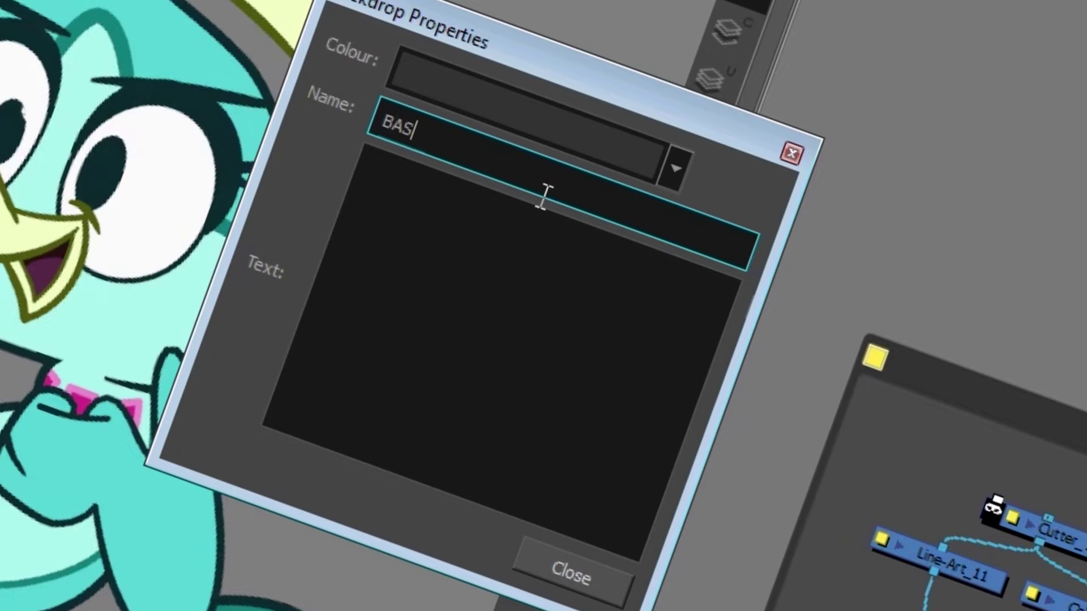
pyautogui.write('IC EYE SET UP')
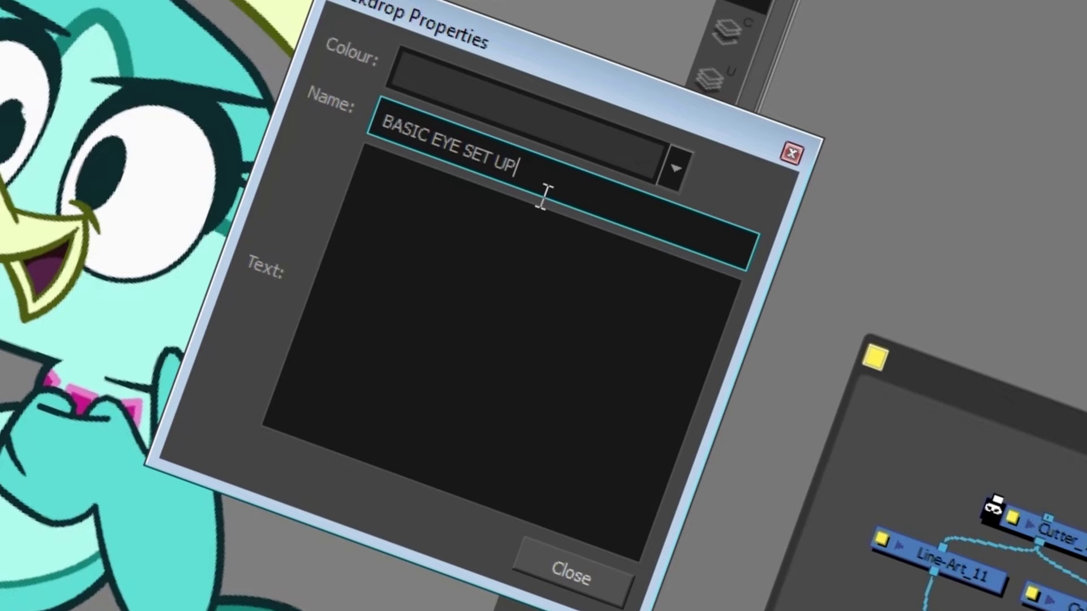
# Step: Give the backdrop the description "Connect drawing to the cutter and the other piece to kjsb kjdfvb kjfb kj b"
pyautogui.click(418, 203)
pyautogui.write('Connect drawing to ')
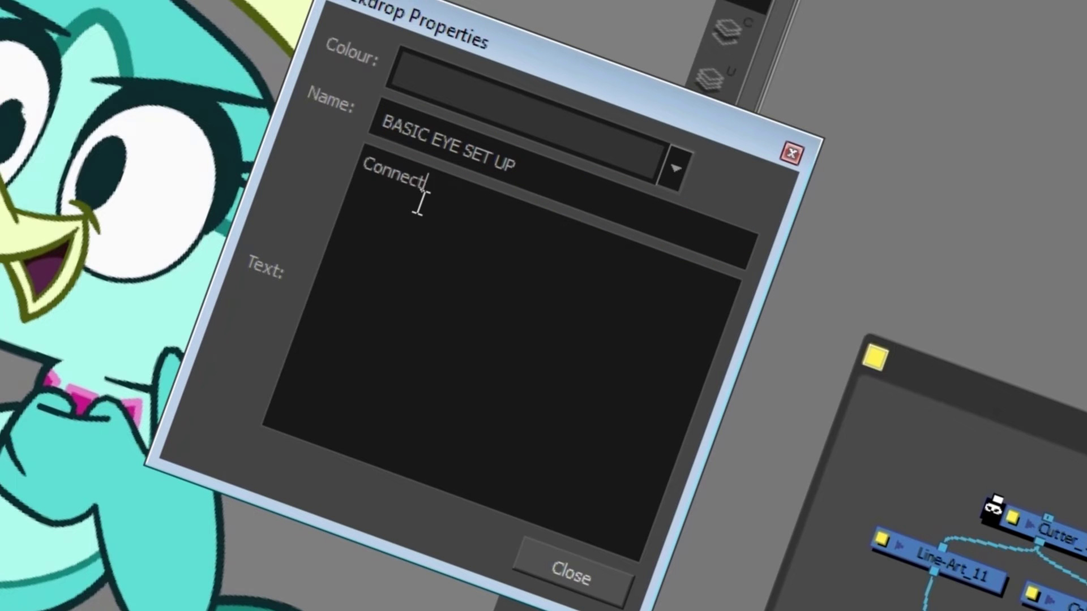
pyautogui.write('the cutter and the ')
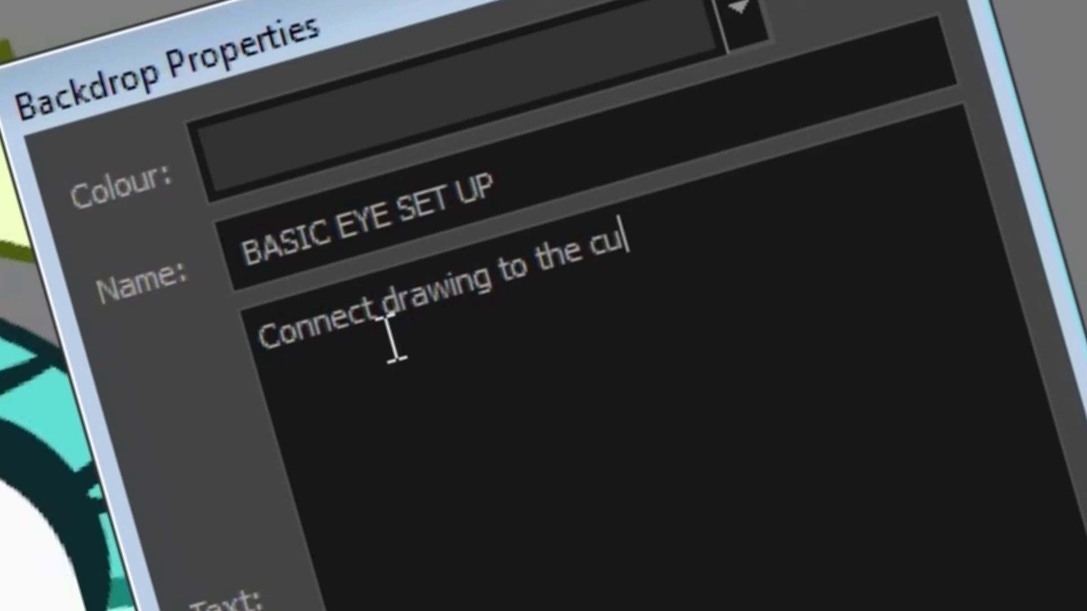
pyautogui.write('other piece to kjsb kjdfvb kjfb kj b')
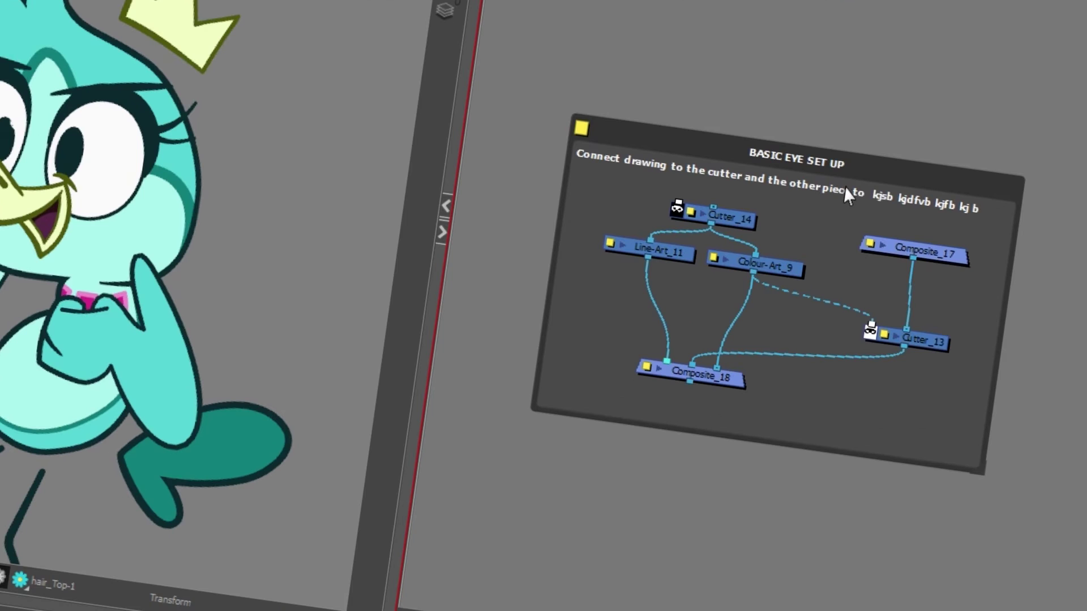
# Step: Save the BASIC EYE SET UP backdrop with its nodes in the Youtube Channel library as a template named "basic eye syst"
pyautogui.moveTo(752, 140)
pyautogui.mouseDown()
pyautogui.moveTo(848, 125)
pyautogui.moveTo(768, 145)
pyautogui.mouseUp()
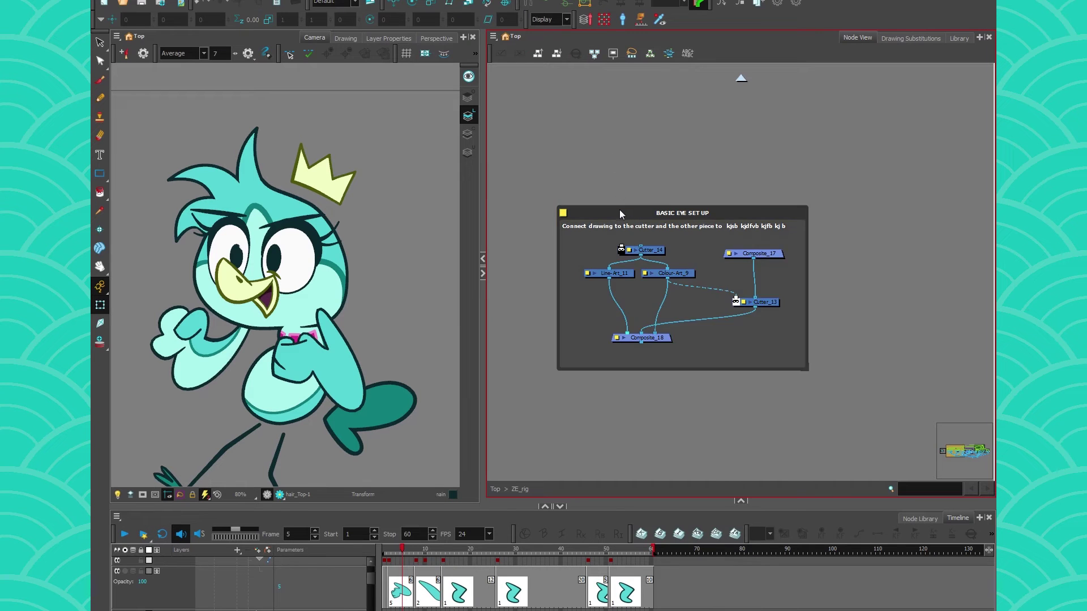
pyautogui.click(953, 41)
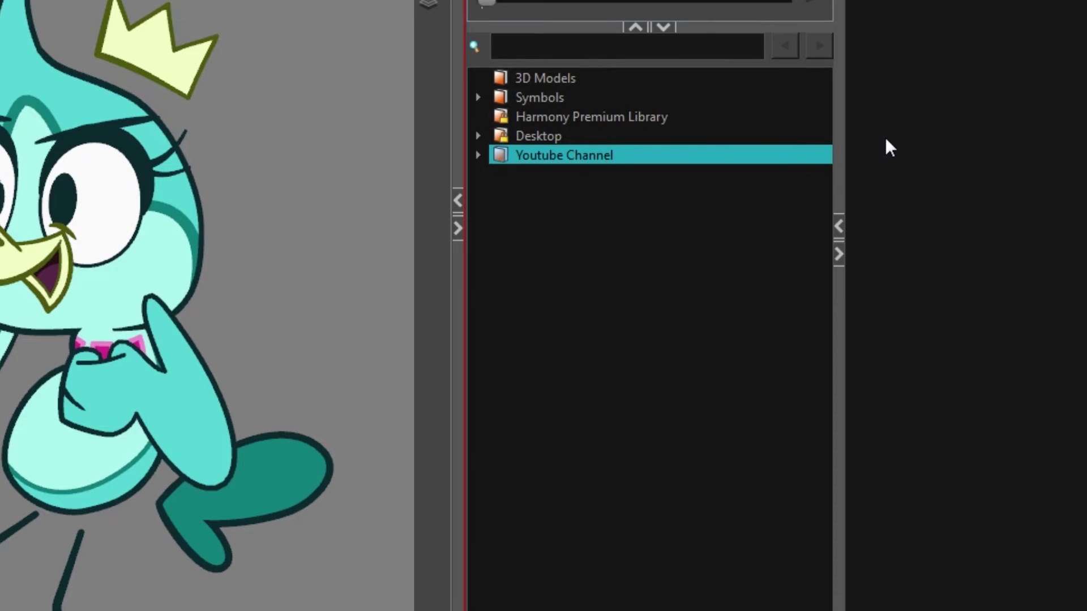
pyautogui.hotkey('ctrl', 'v')
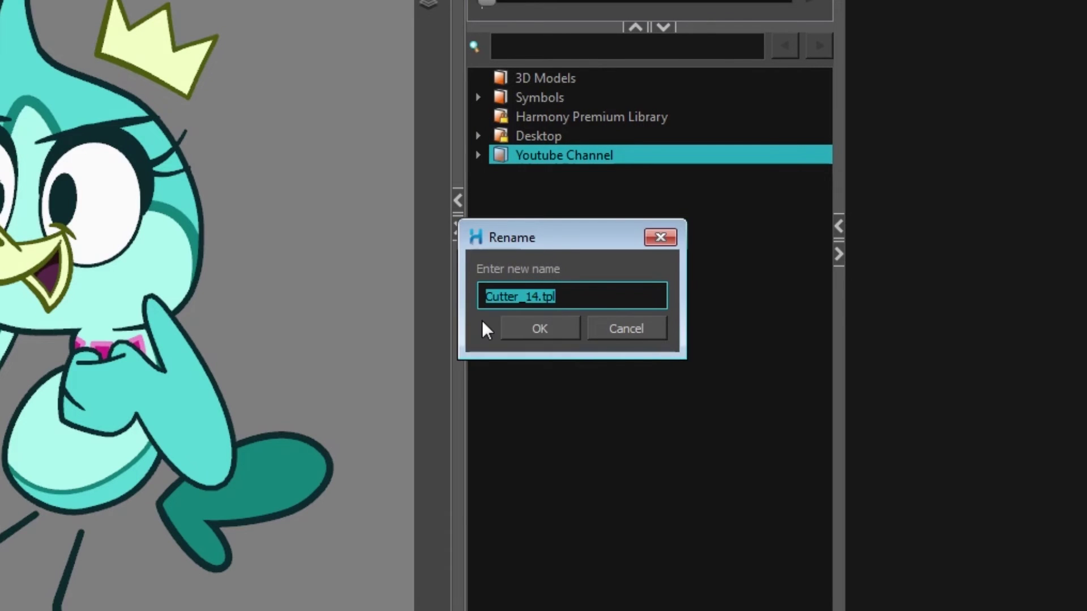
pyautogui.write('basic eye s')
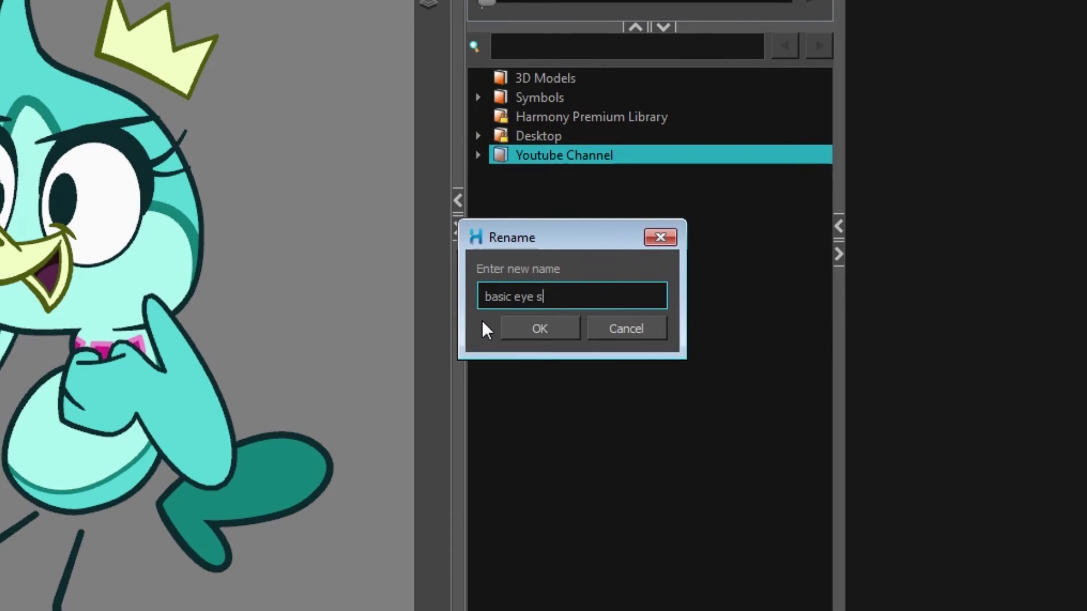
pyautogui.write('yst')
pyautogui.press('Return')
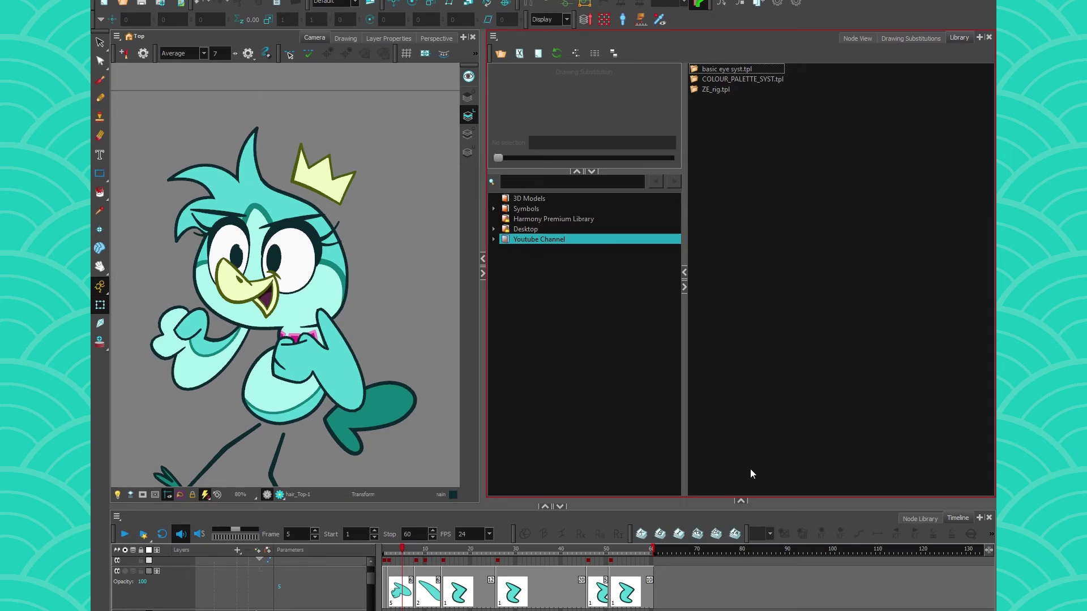
# Step: Show the node view below the library and place a copy of the basic eye syst template in an empty area
pyautogui.click(740, 501)
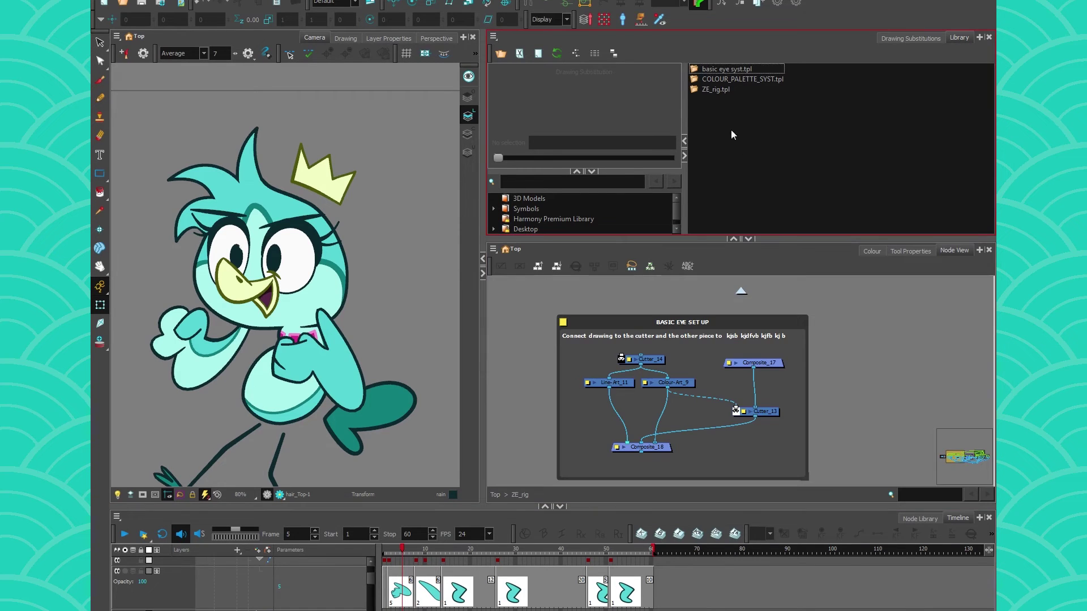
pyautogui.click(737, 67)
pyautogui.moveTo(737, 67); pyautogui.dragTo(610, 298)
pyautogui.scroll(1, 565, 303)
pyautogui.click(565, 303)
pyautogui.scroll(3, 608, 300)
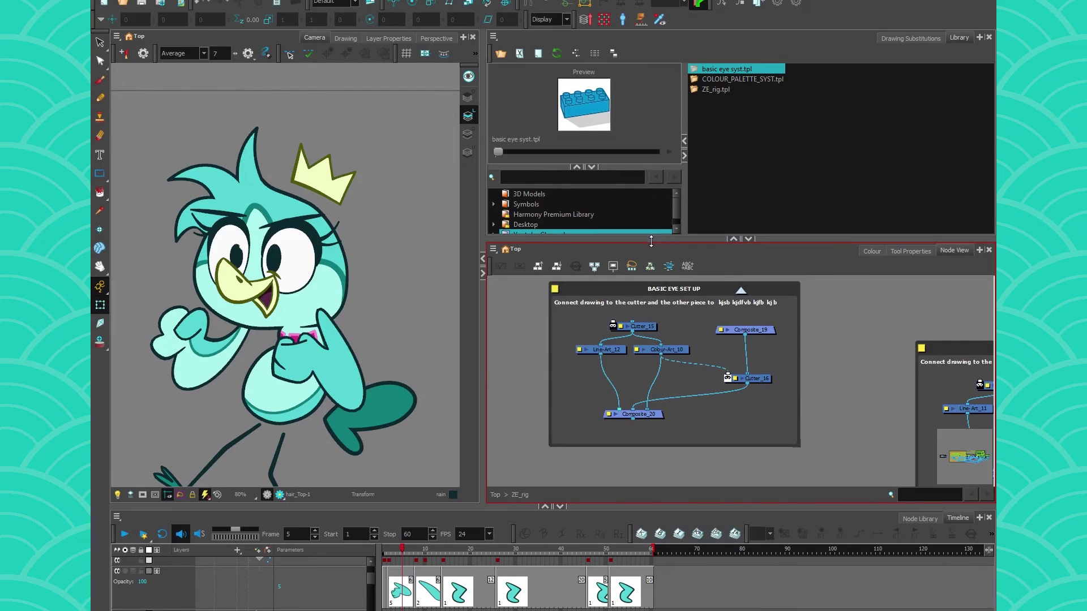
# Step: Enlarge the node view and look over the node networks from the hair backdrop across to the tail backdrop
pyautogui.moveTo(650, 239); pyautogui.dragTo(646, 169)
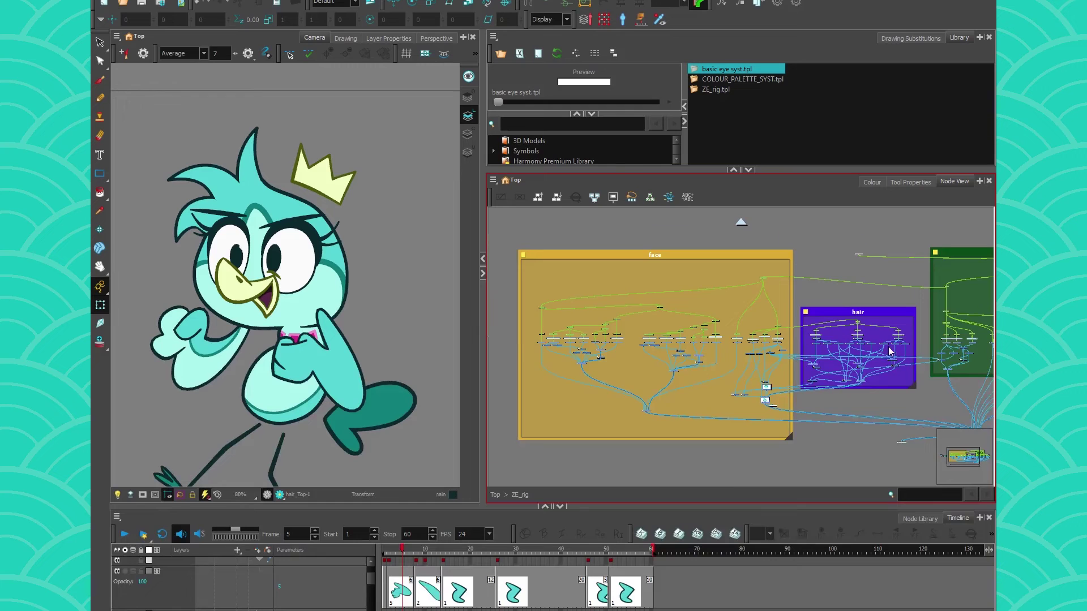
pyautogui.scroll(5, 888, 347)
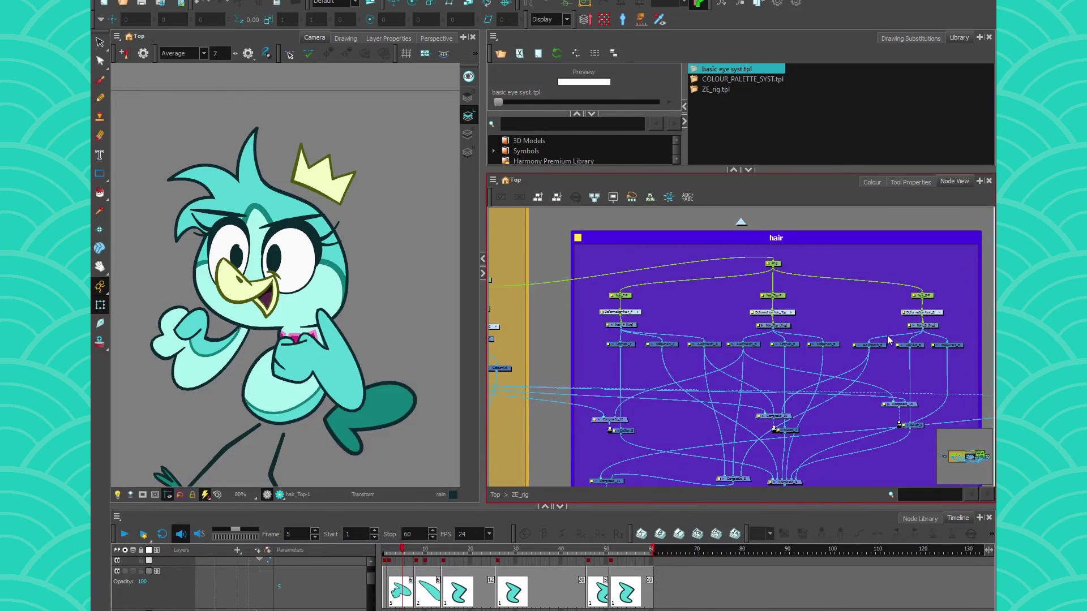
pyautogui.moveTo(954, 385); pyautogui.dragTo(770, 357)
pyautogui.moveTo(897, 470); pyautogui.dragTo(668, 388)
pyautogui.moveTo(793, 356); pyautogui.dragTo(579, 410)
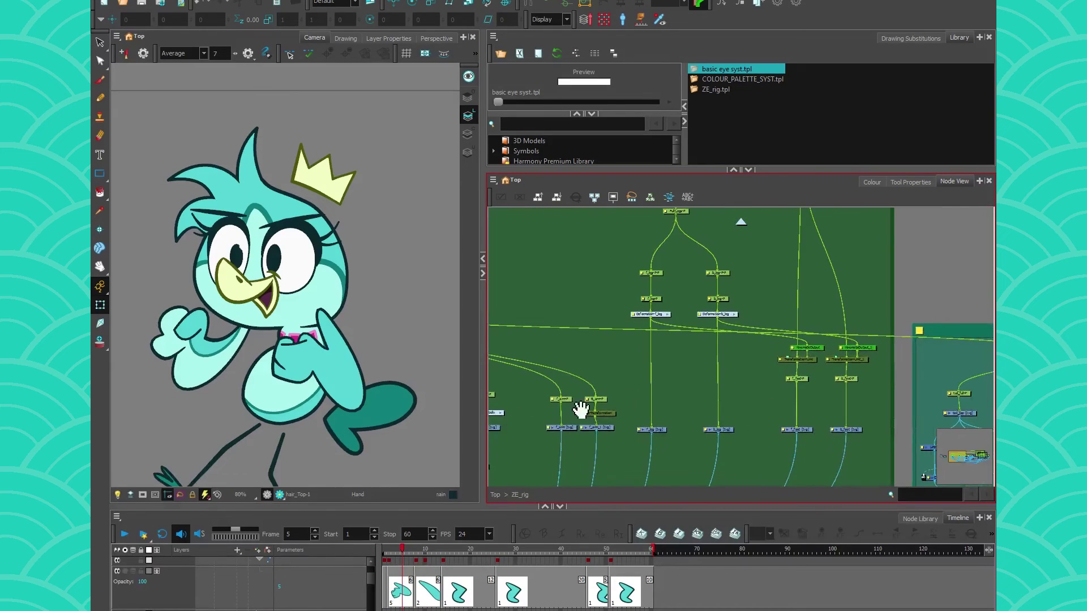
pyautogui.moveTo(763, 406); pyautogui.dragTo(478, 345)
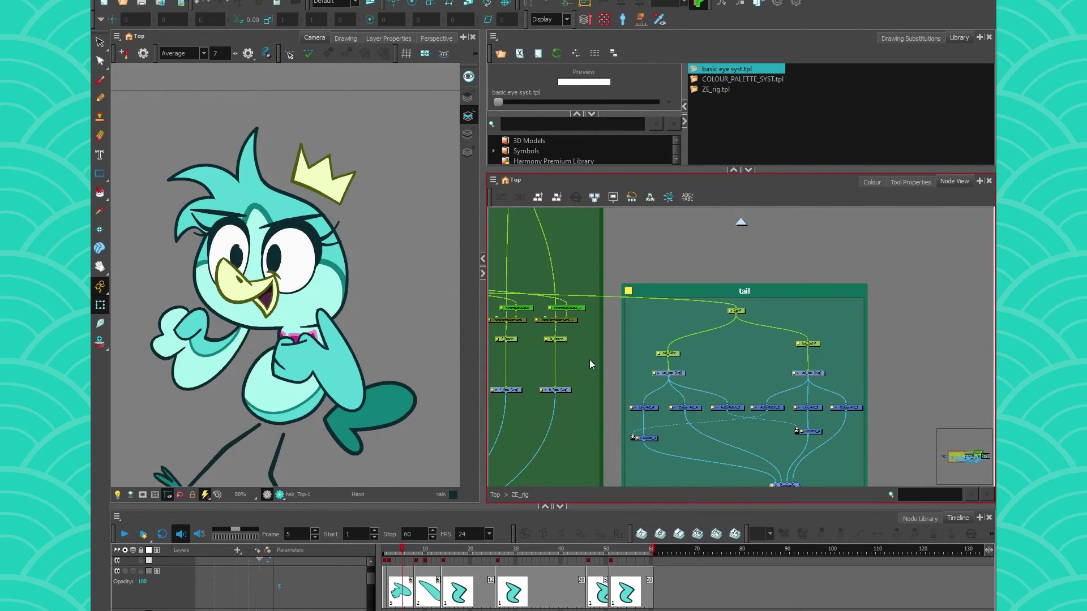
pyautogui.click(495, 494)
pyautogui.click(771, 355)
# Step: Examine how the two tail drawings connect through line art, colour art, auto-patch and cutter nodes to the composite
pyautogui.scroll(1, 737, 463)
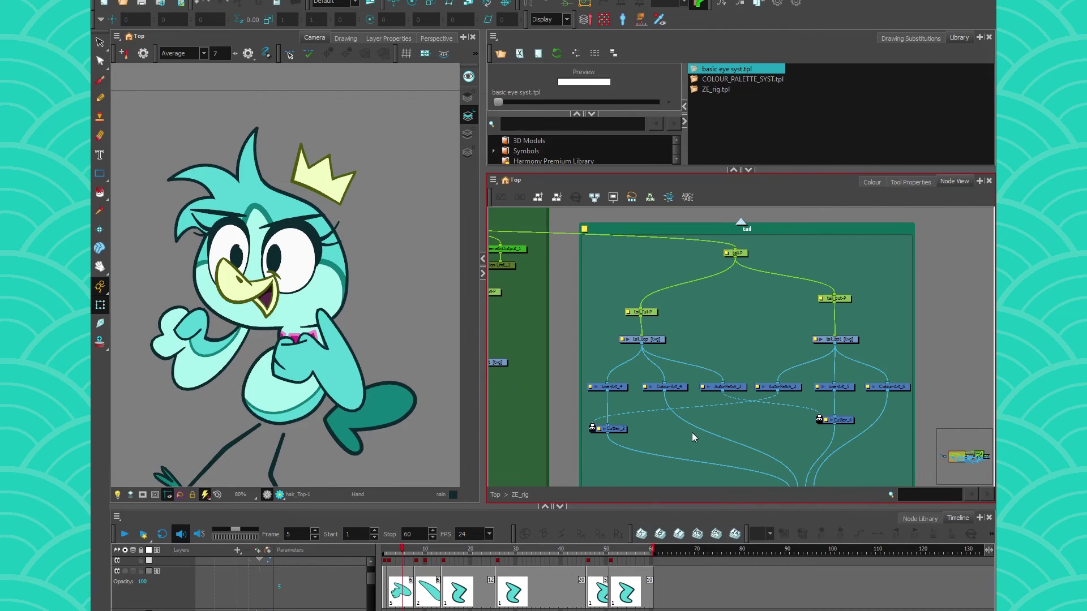
pyautogui.moveTo(583, 295); pyautogui.dragTo(635, 266)
pyautogui.click(613, 472)
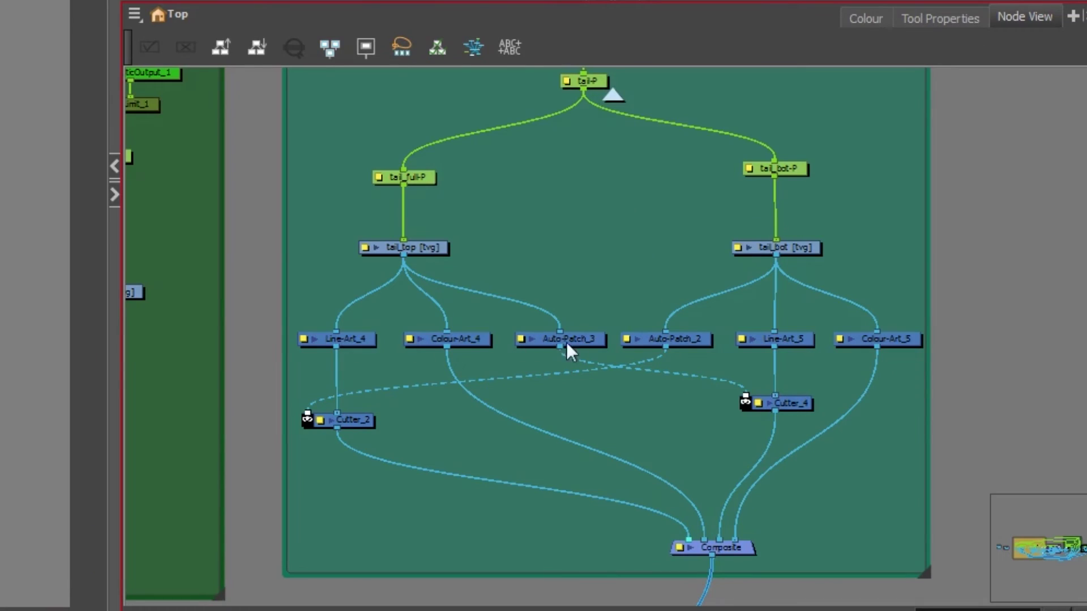
pyautogui.moveTo(268, 330); pyautogui.dragTo(963, 355)
pyautogui.click(365, 352)
pyautogui.scroll(2, 638, 406)
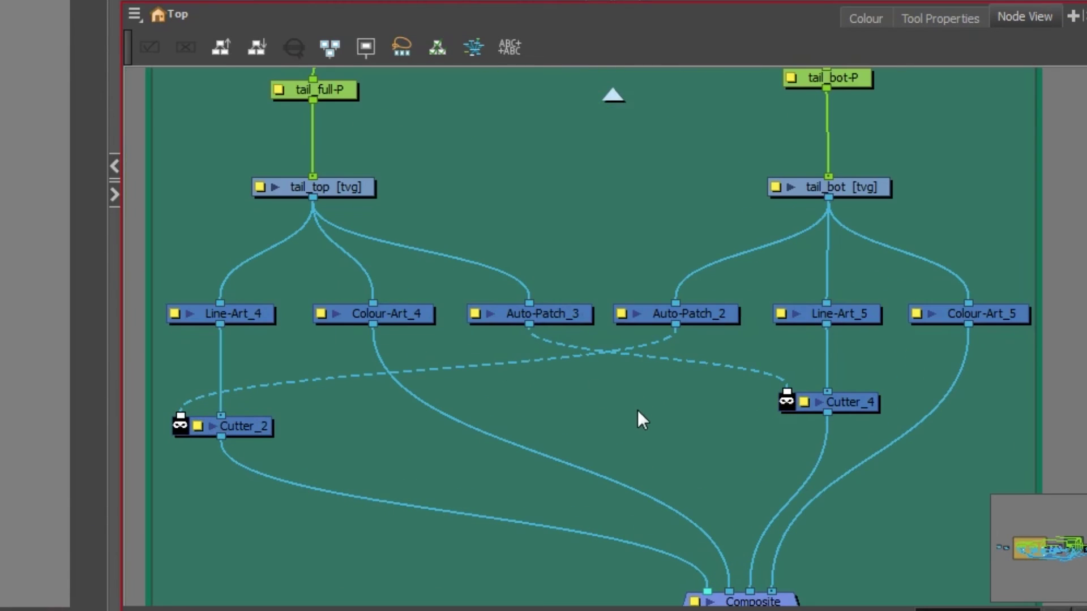
pyautogui.moveTo(233, 491); pyautogui.dragTo(232, 424)
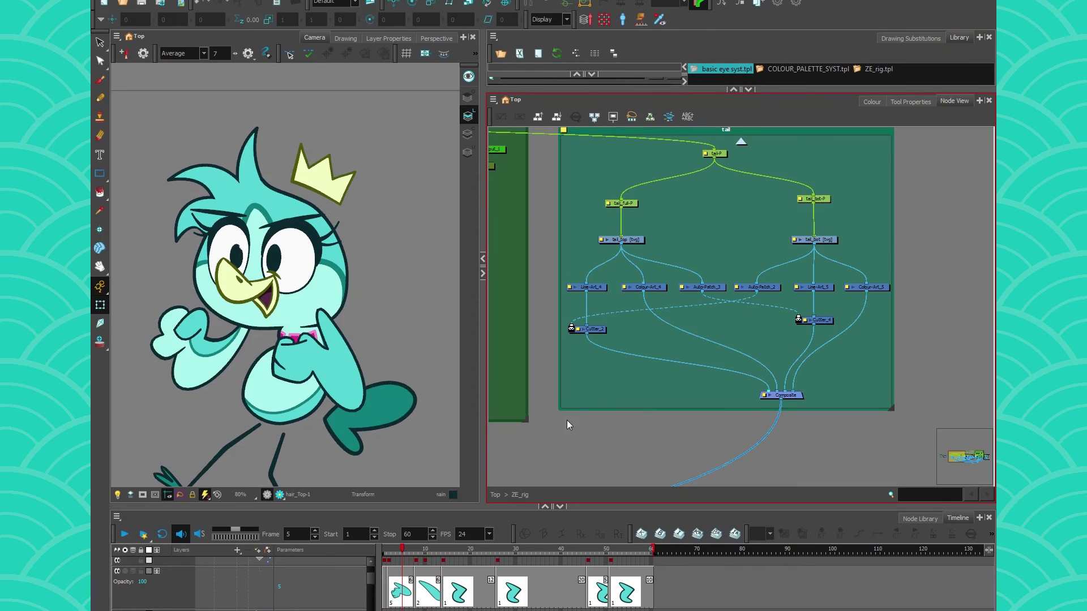
pyautogui.moveTo(565, 415); pyautogui.dragTo(566, 438)
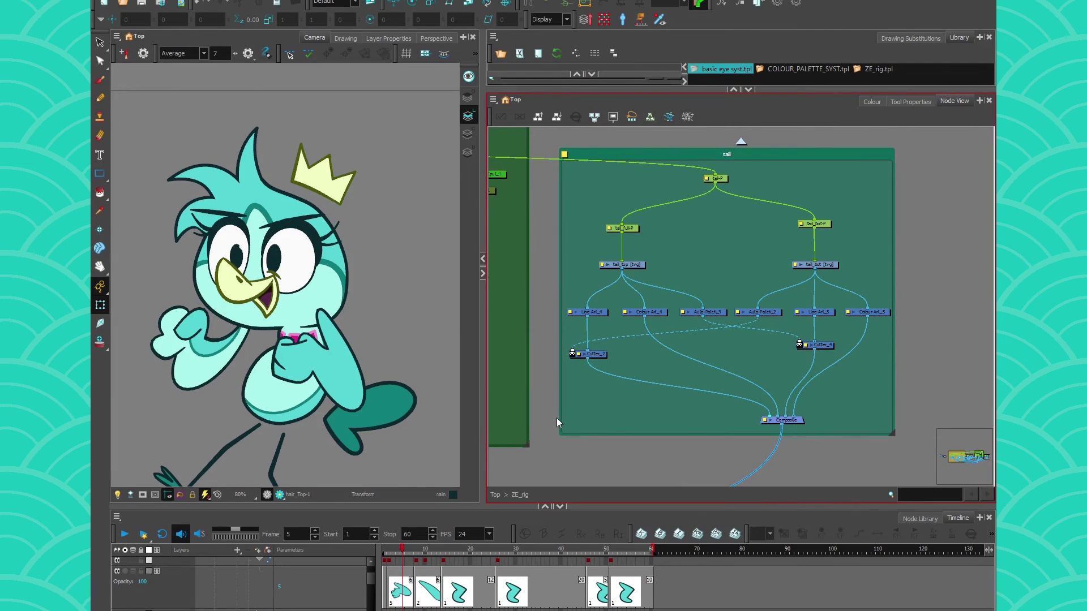
pyautogui.click(814, 265)
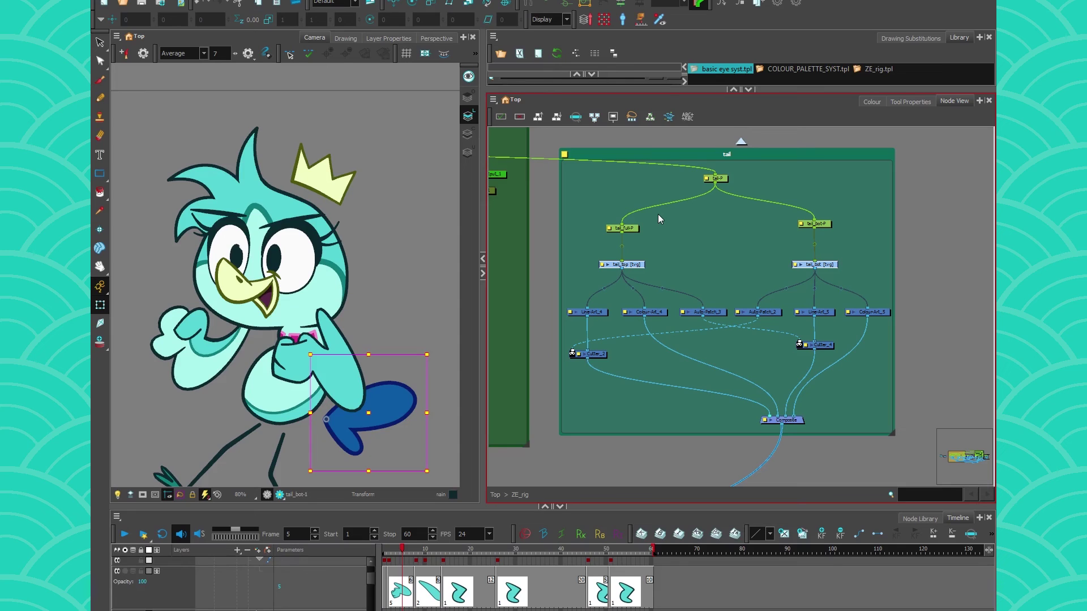
pyautogui.click(593, 234)
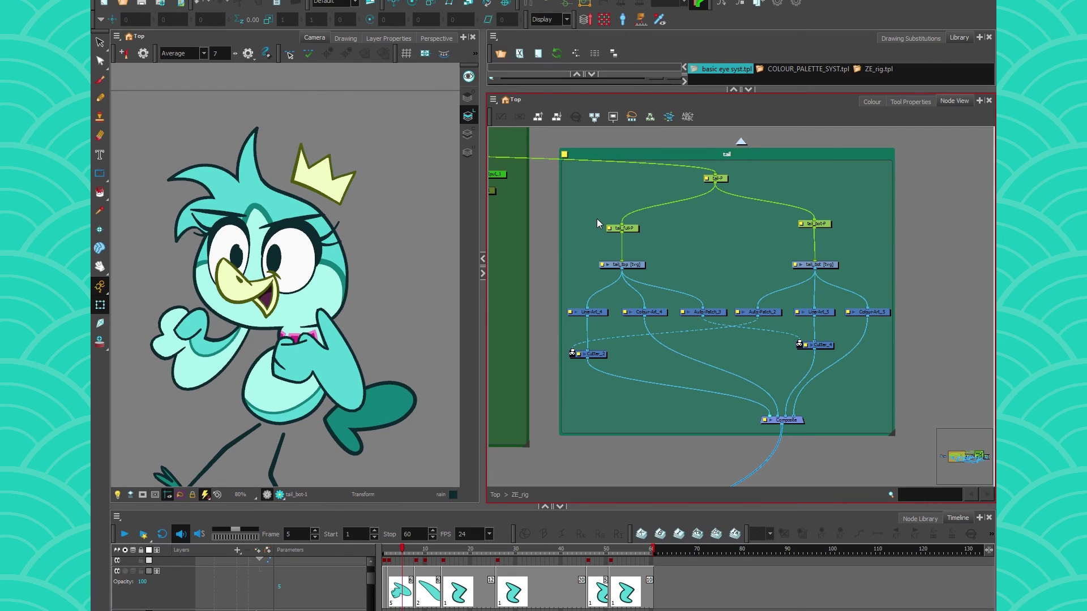
# Step: Return to the top level of the node view and frame the whole character in the camera view
pyautogui.scroll(4, 590, 311)
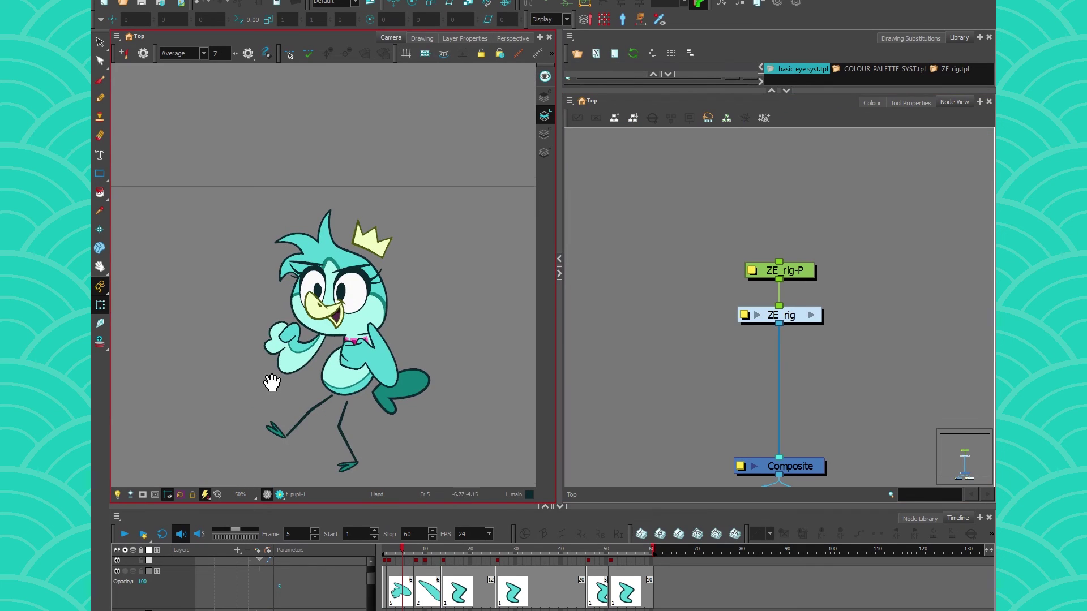
pyautogui.moveTo(271, 383); pyautogui.dragTo(298, 288)
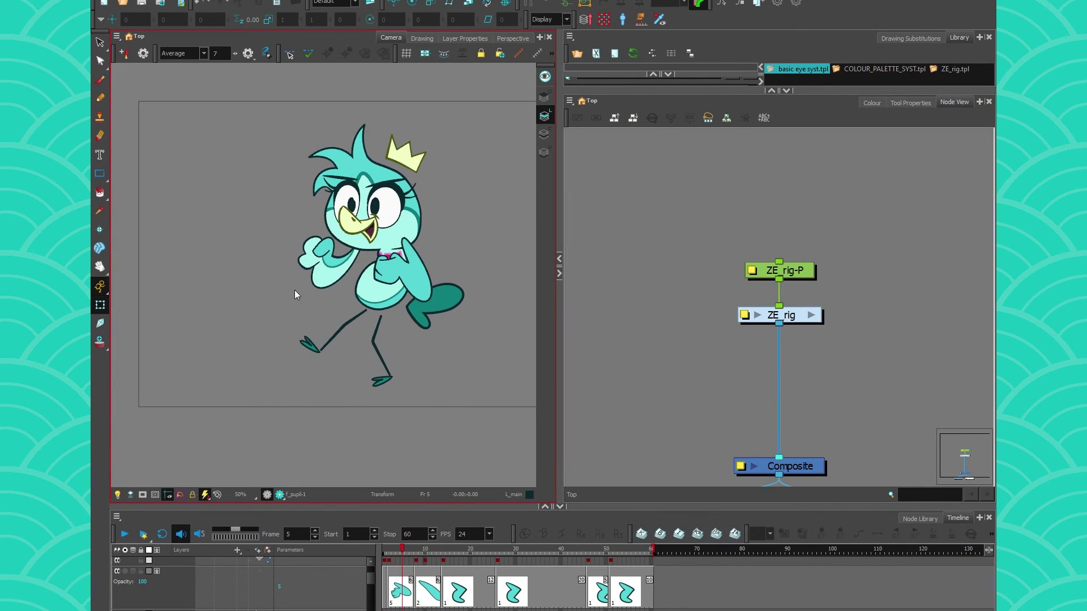